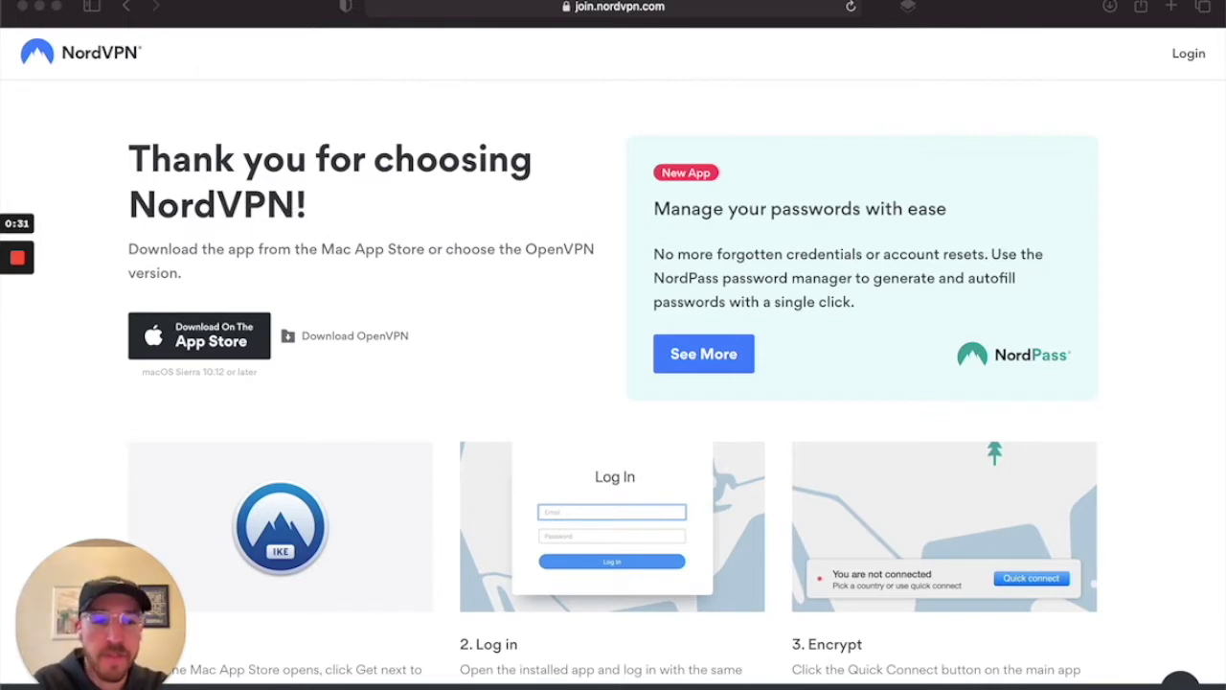
- Open the Mac App Store listing for NordVPN from the download page after reviewing its setup instructions
{"action": "scroll", "coordinate": [1017, 507], "scroll_direction": "down", "scroll_amount": 3}
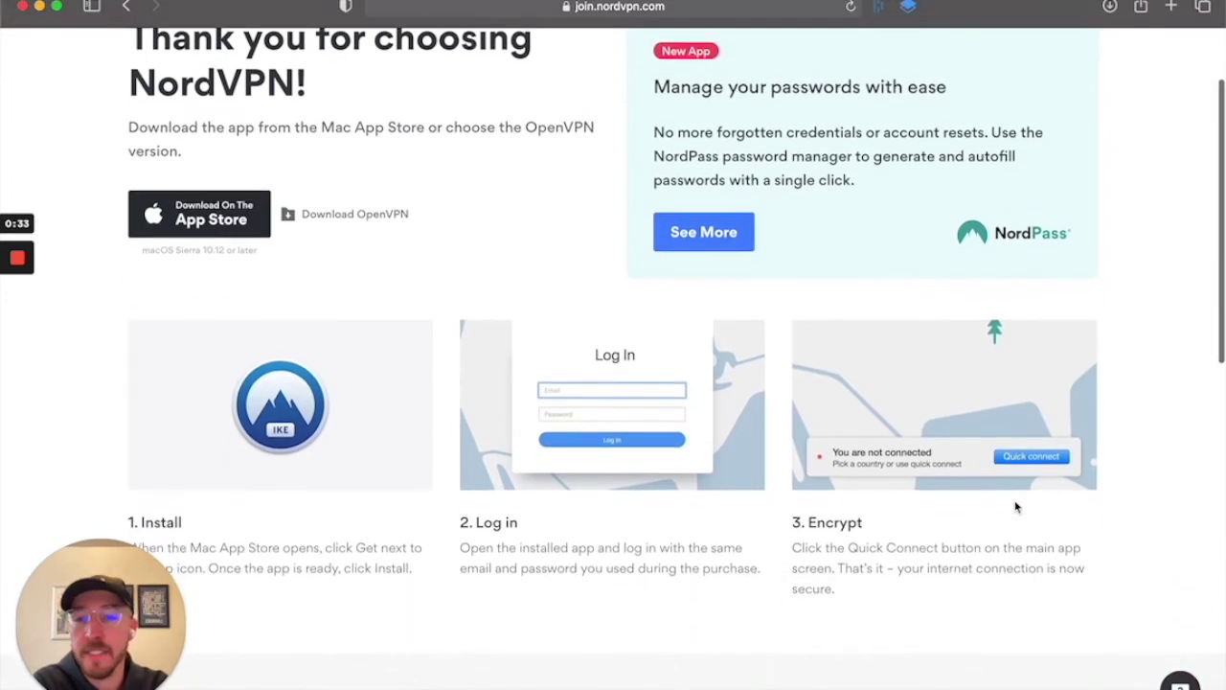
{"action": "scroll", "coordinate": [1017, 507], "scroll_direction": "down", "scroll_amount": 6}
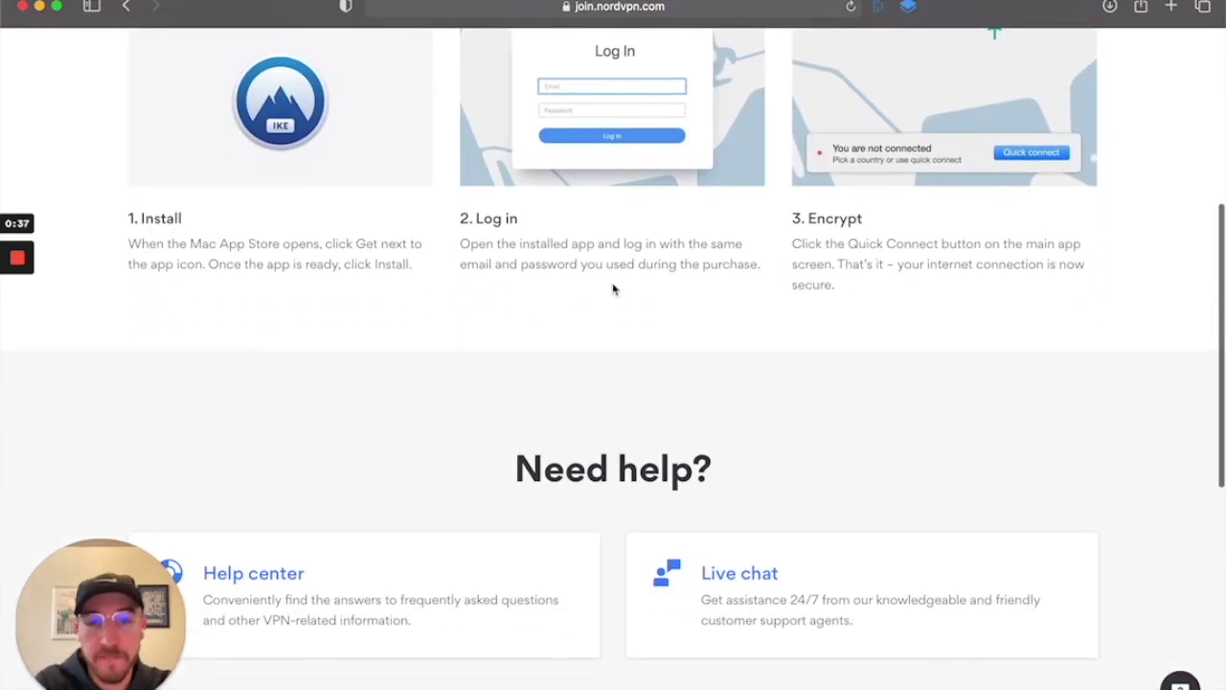
{"action": "scroll", "coordinate": [622, 299], "scroll_direction": "up", "scroll_amount": 2}
{"action": "scroll", "coordinate": [626, 303], "scroll_direction": "up", "scroll_amount": 7}
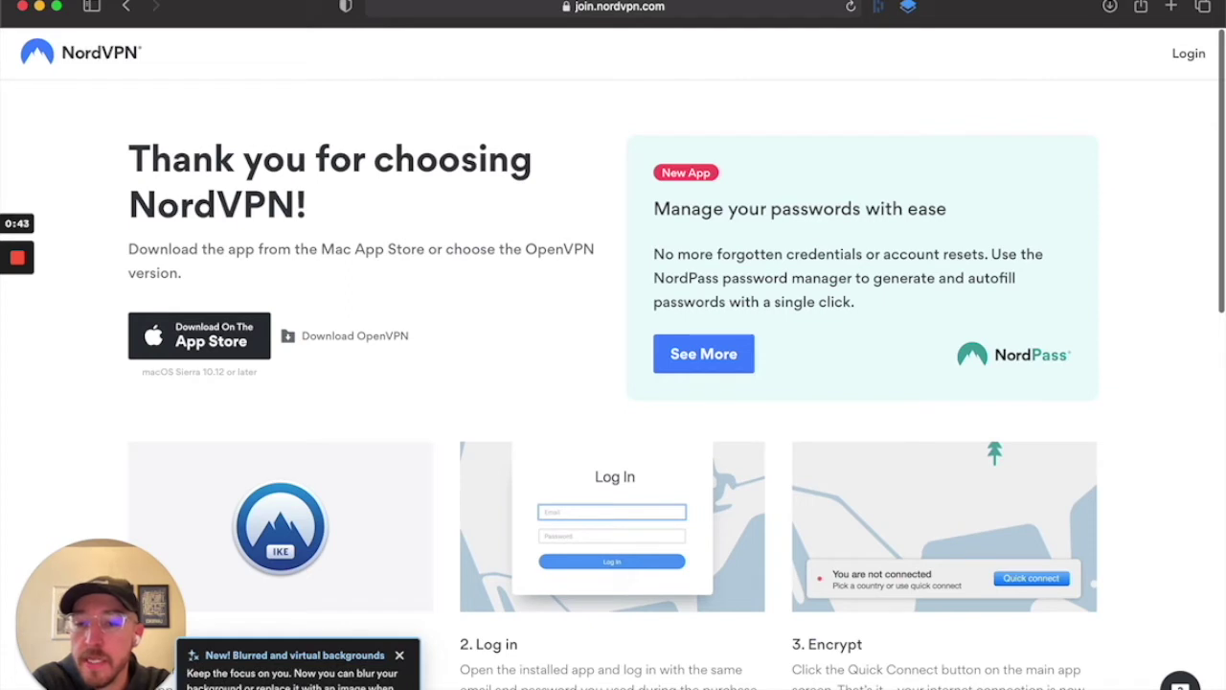
{"action": "left_click", "coordinate": [399, 656]}
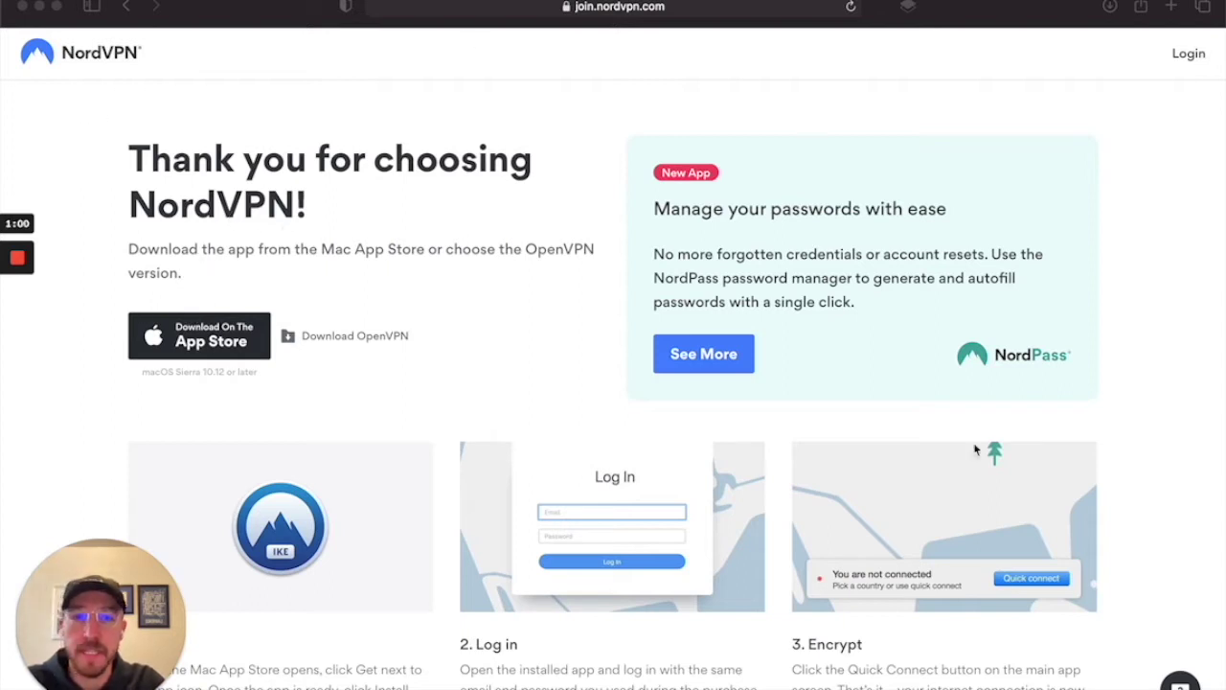
{"action": "left_click", "coordinate": [194, 340]}
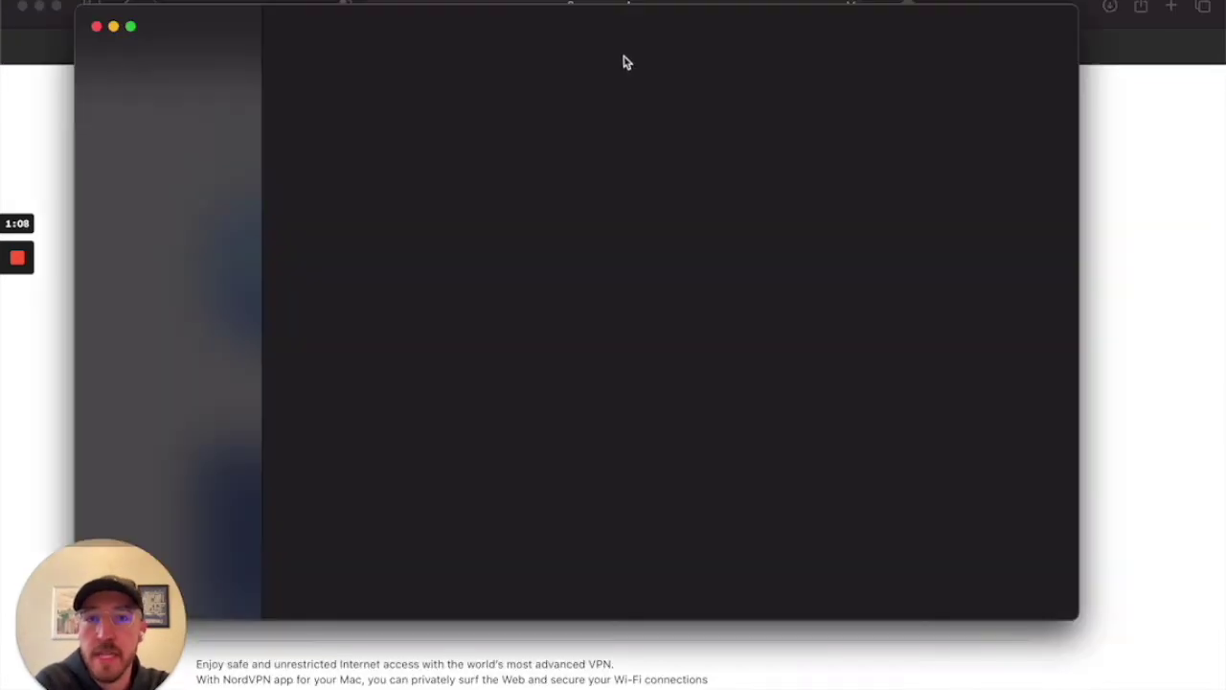
{"action": "left_click_drag", "start_coordinate": [182, 31], "coordinate": [235, 35]}
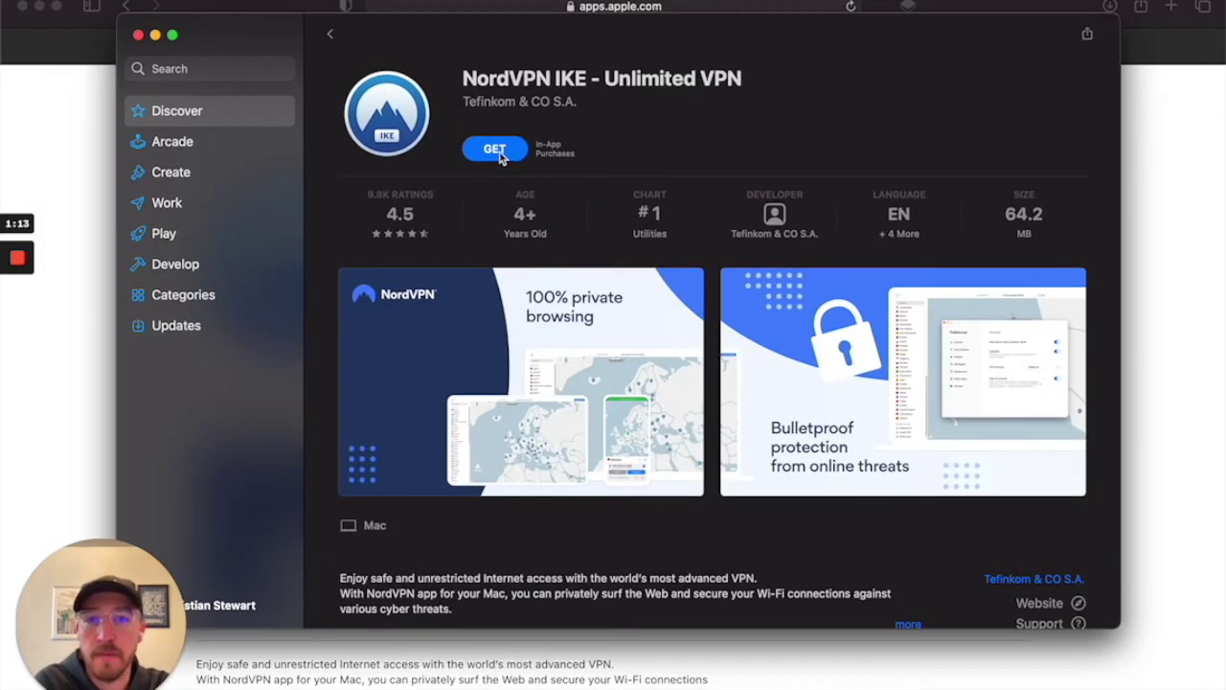
- Get and install NordVPN IKE on the Mac from its App Store listing
{"action": "left_click", "coordinate": [495, 150]}
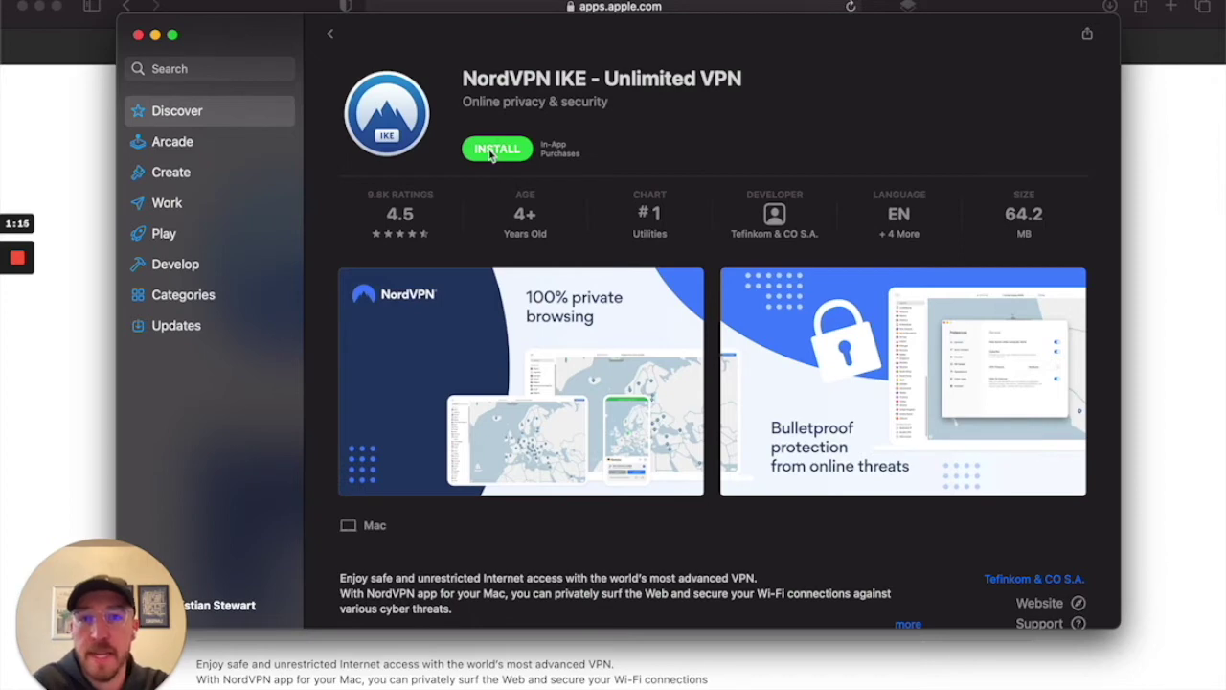
{"action": "left_click", "coordinate": [490, 153]}
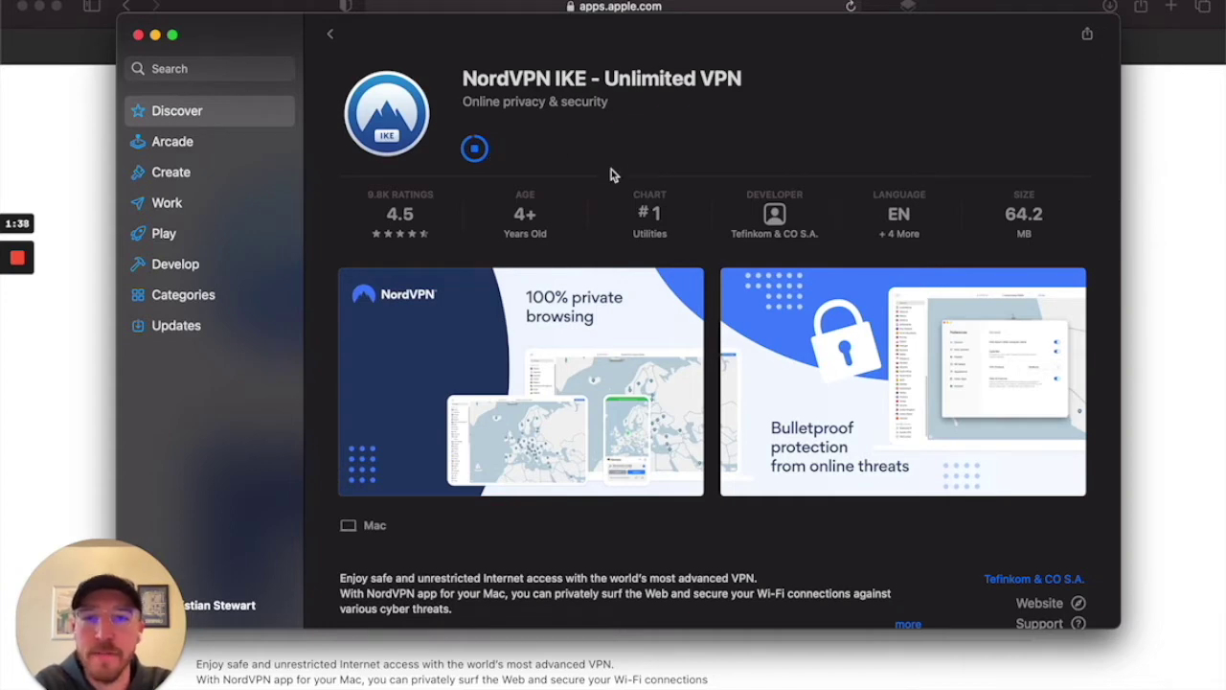
{"action": "scroll", "coordinate": [665, 218], "scroll_direction": "down", "scroll_amount": 8}
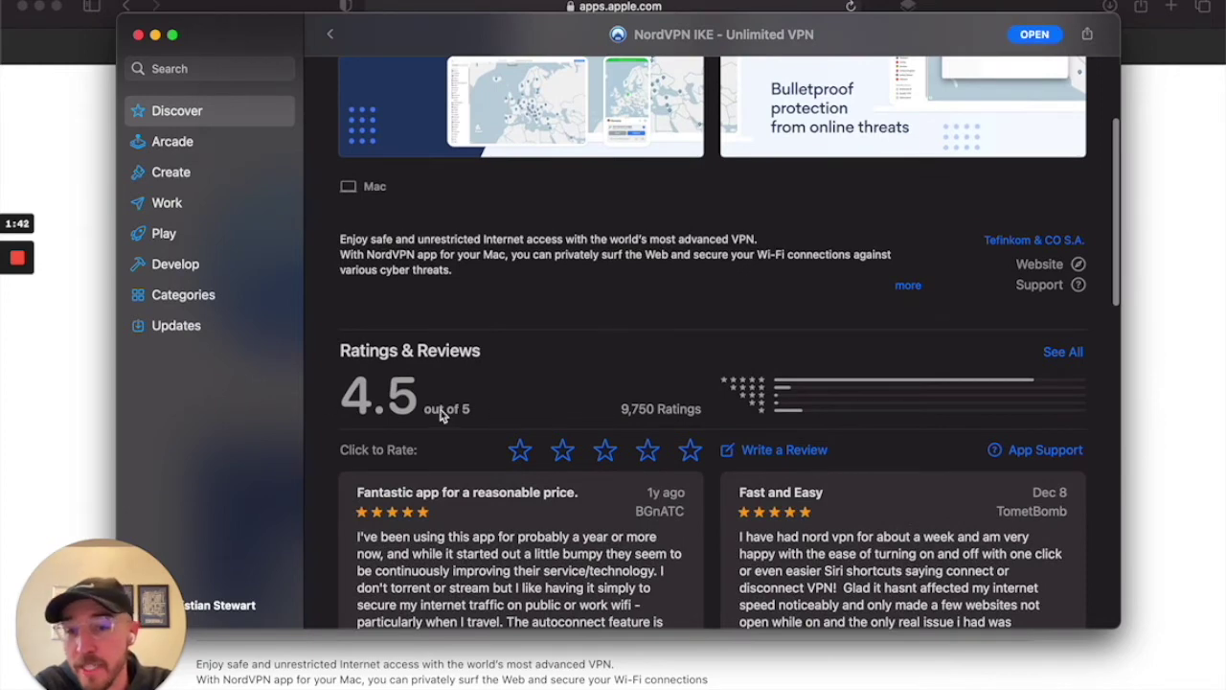
{"action": "scroll", "coordinate": [527, 349], "scroll_direction": "up", "scroll_amount": 8}
- Launch the installed NordVPN IKE app and complete its introduction, agreeing to all data collection and declining Presets for now
{"action": "left_click", "coordinate": [492, 152]}
{"action": "left_click", "coordinate": [506, 155]}
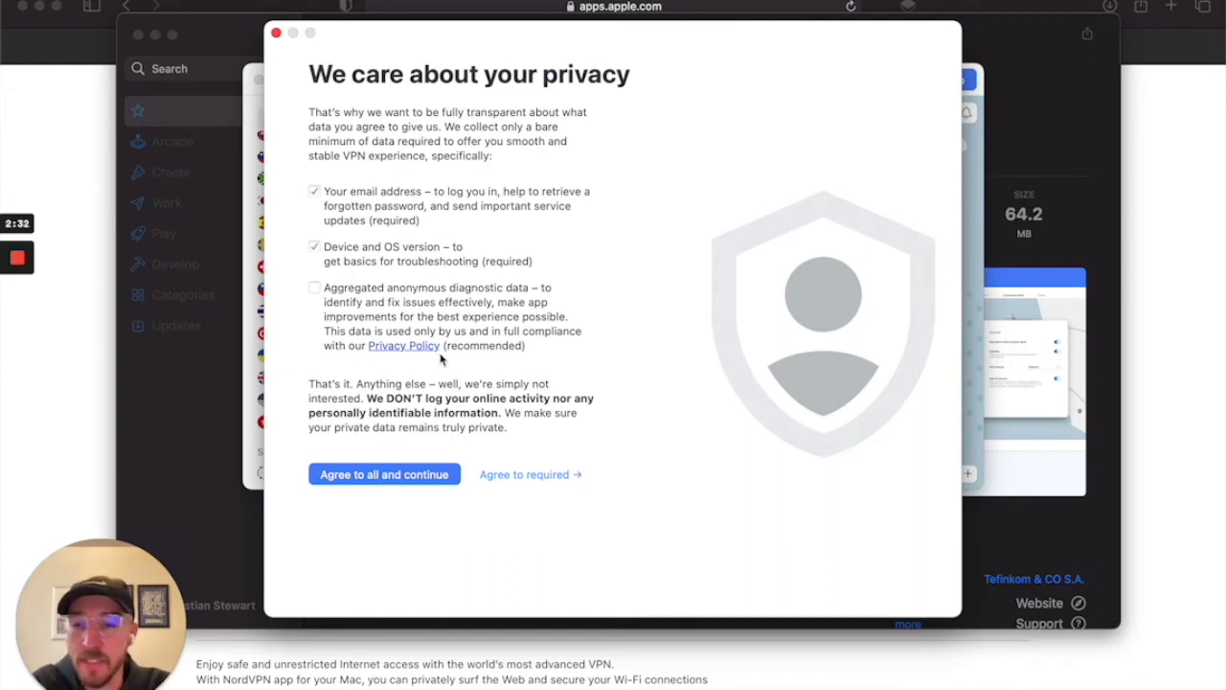
{"action": "left_click", "coordinate": [382, 477]}
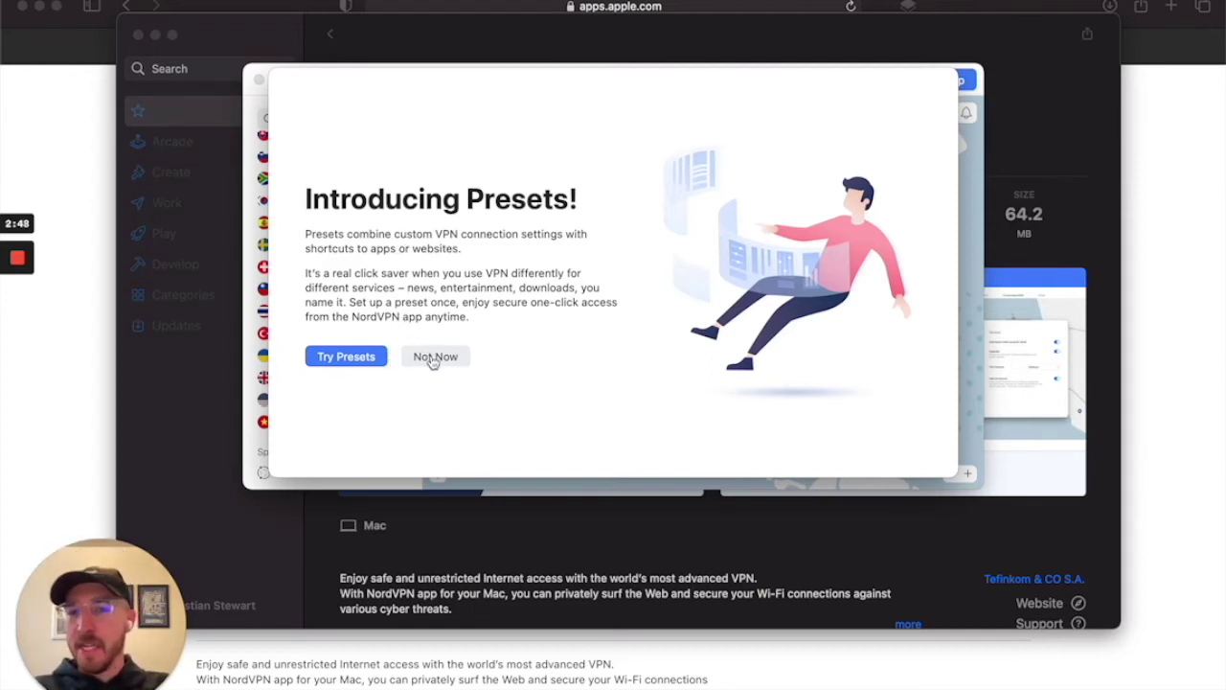
{"action": "left_click", "coordinate": [432, 358]}
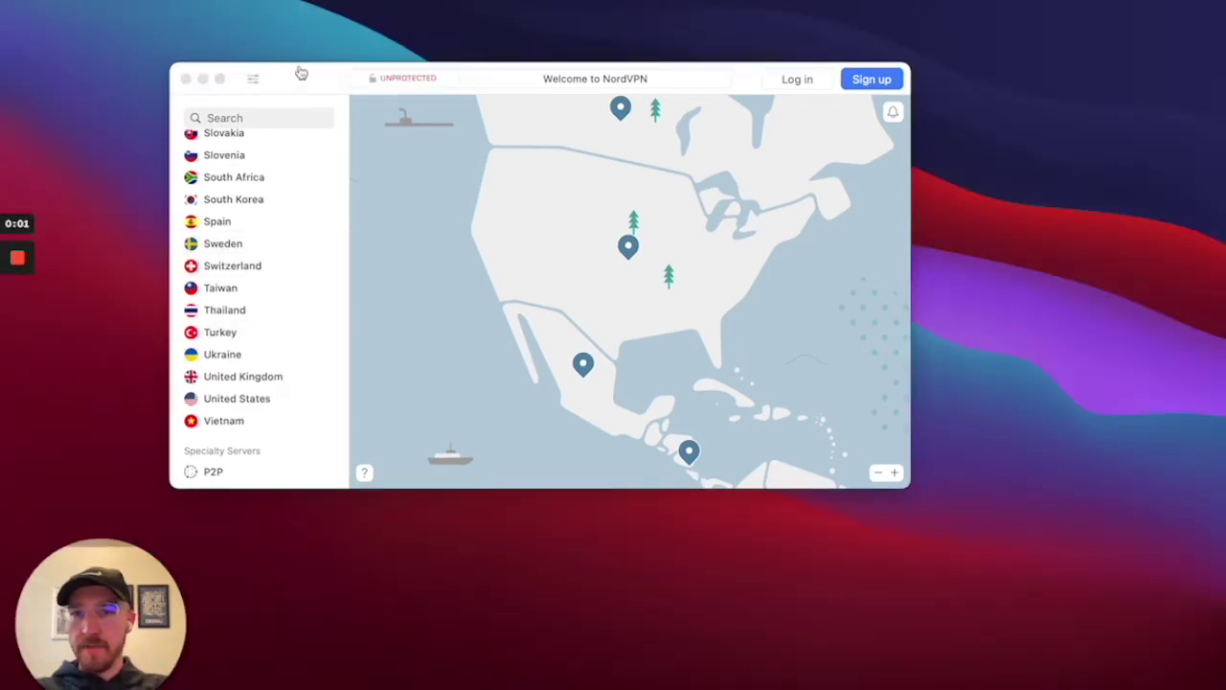
- Look through the presets, country list and specialty servers, and check what the Downloads preset asks for
{"action": "left_click_drag", "start_coordinate": [297, 79], "coordinate": [354, 99]}
{"action": "scroll", "coordinate": [283, 246], "scroll_direction": "up", "scroll_amount": 15}
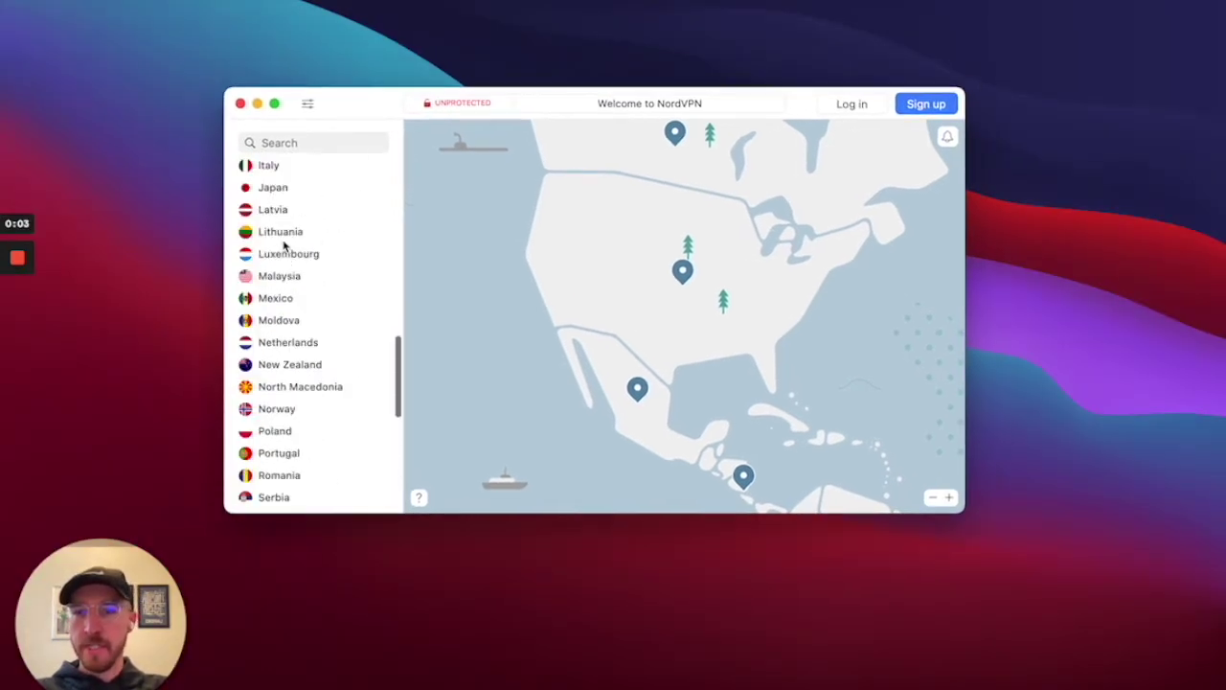
{"action": "scroll", "coordinate": [287, 251], "scroll_direction": "down", "scroll_amount": 4}
{"action": "scroll", "coordinate": [306, 258], "scroll_direction": "up", "scroll_amount": 4}
{"action": "scroll", "coordinate": [324, 260], "scroll_direction": "down", "scroll_amount": 4}
{"action": "scroll", "coordinate": [322, 261], "scroll_direction": "down", "scroll_amount": 15}
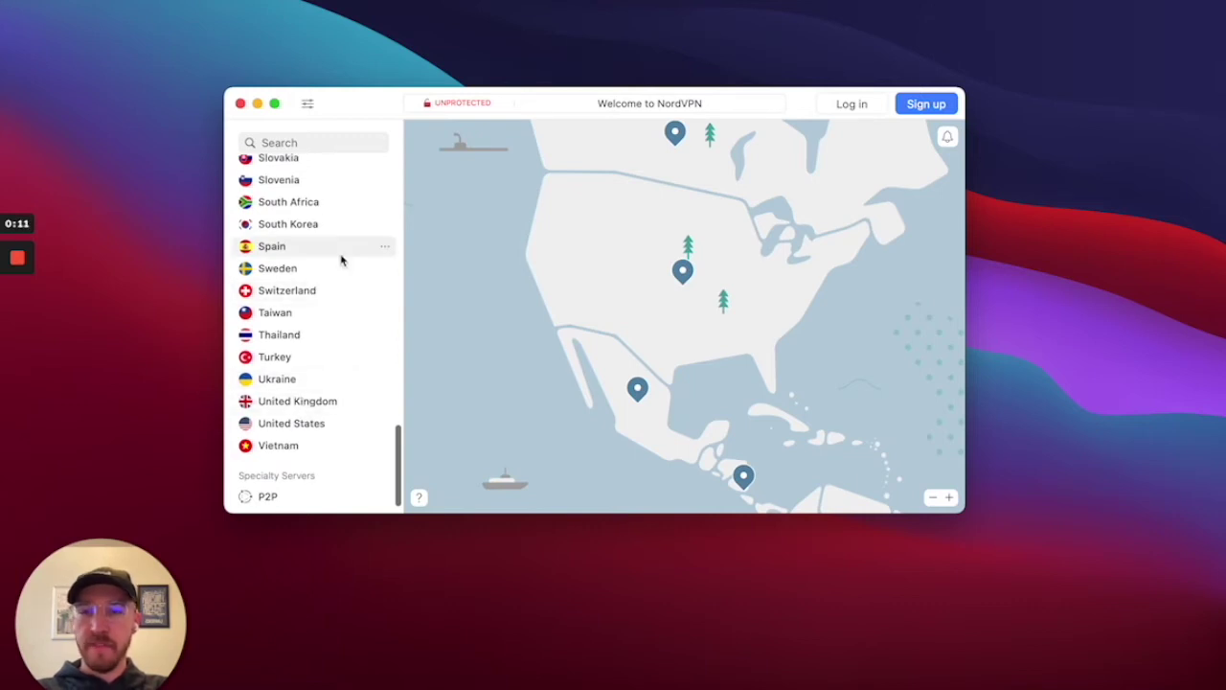
{"action": "scroll", "coordinate": [345, 260], "scroll_direction": "up", "scroll_amount": 20}
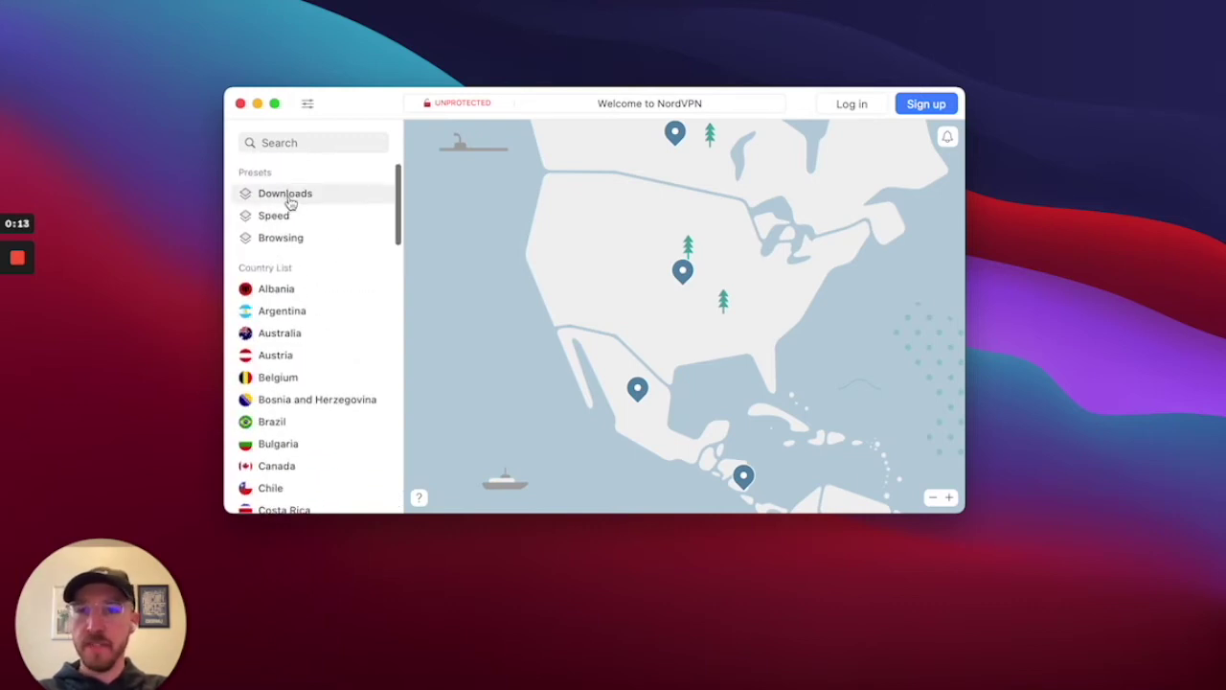
{"action": "left_click", "coordinate": [288, 197]}
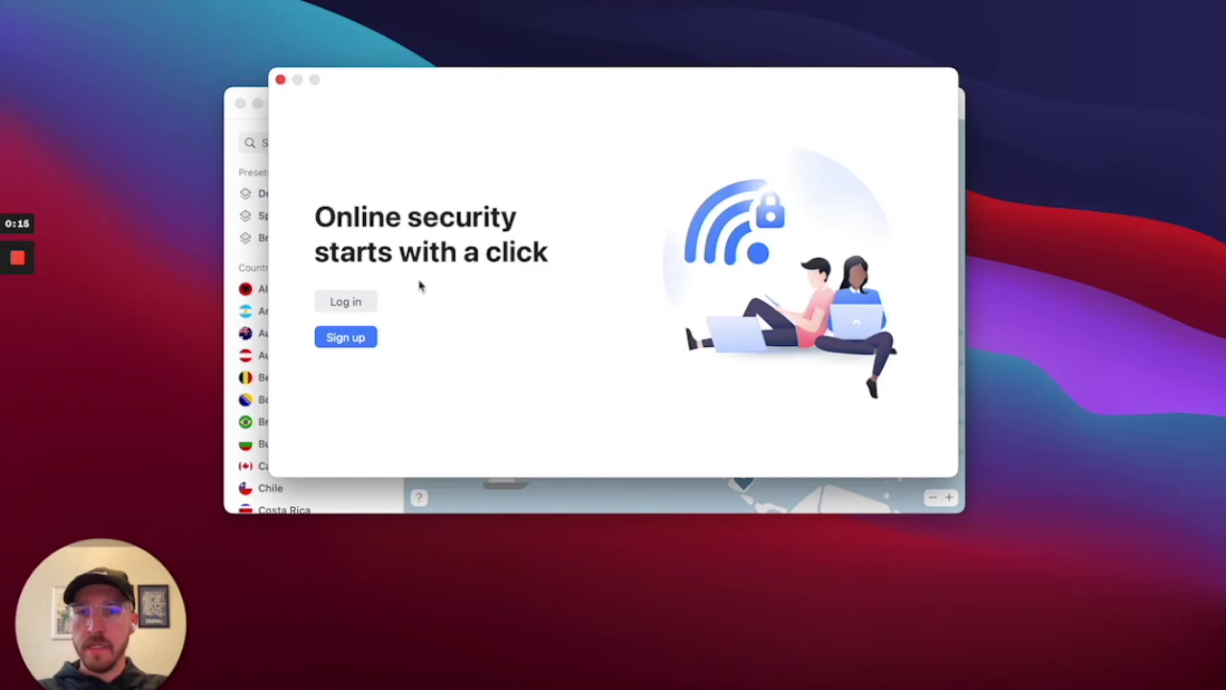
{"action": "left_click", "coordinate": [280, 79]}
- Log in with the Nord Account in the browser, allow the page to open NordVPN IKE, and close the browser window
{"action": "left_click", "coordinate": [862, 103]}
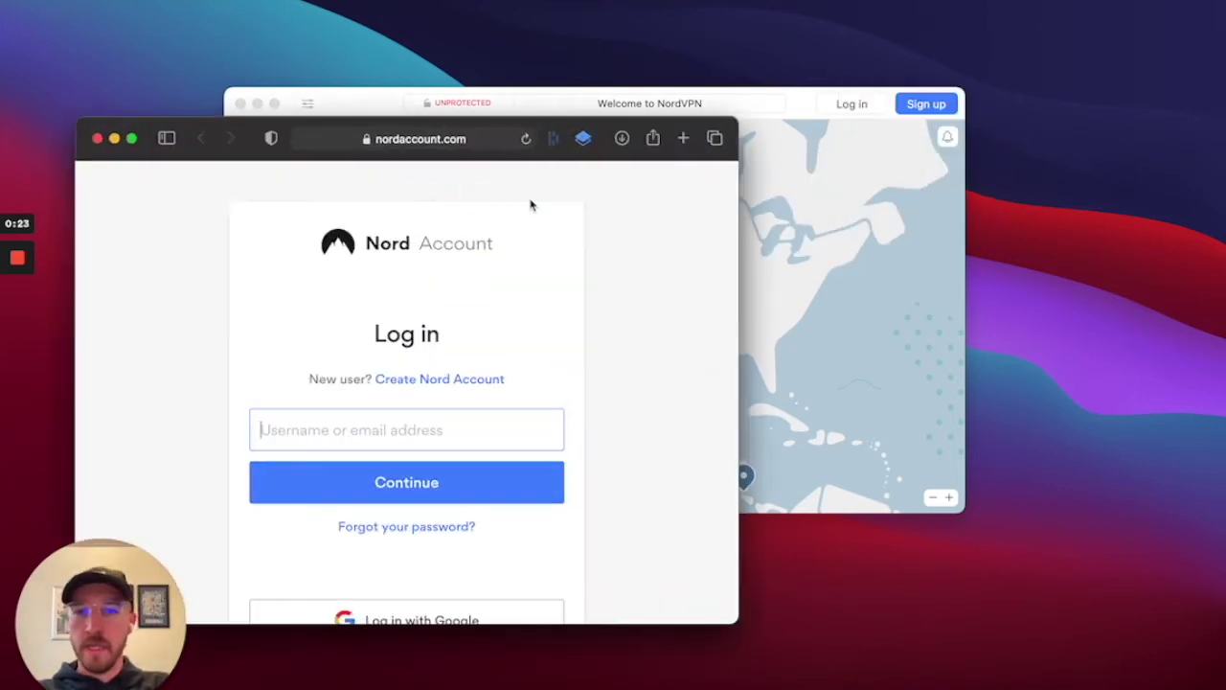
{"action": "left_click_drag", "start_coordinate": [607, 128], "coordinate": [758, 52]}
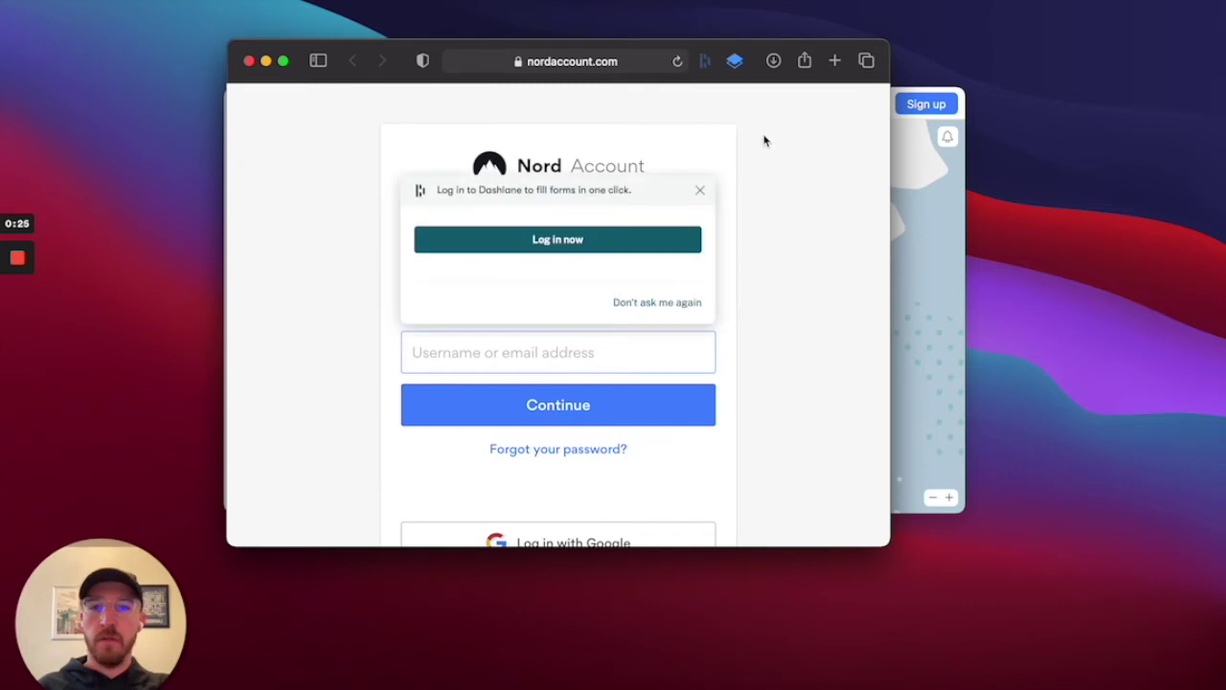
{"action": "left_click", "coordinate": [700, 190]}
{"action": "left_click_drag", "start_coordinate": [400, 50], "coordinate": [1225, 77]}
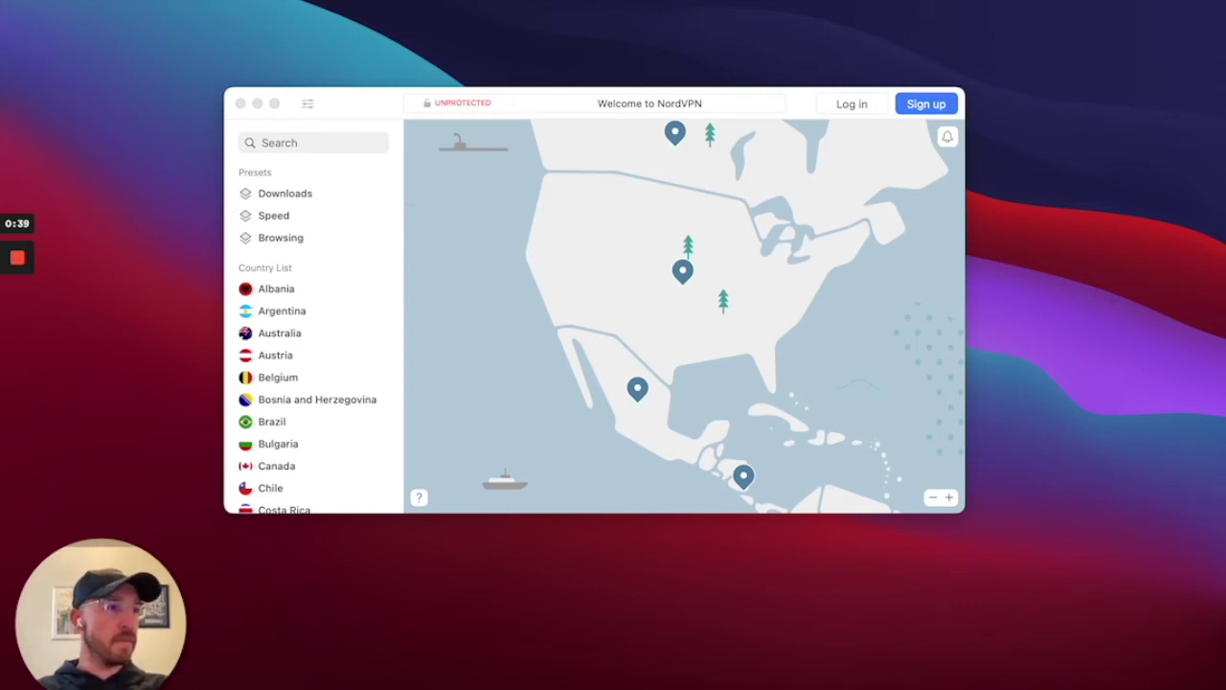
{"action": "left_click_drag", "start_coordinate": [1225, 96], "coordinate": [776, 69]}
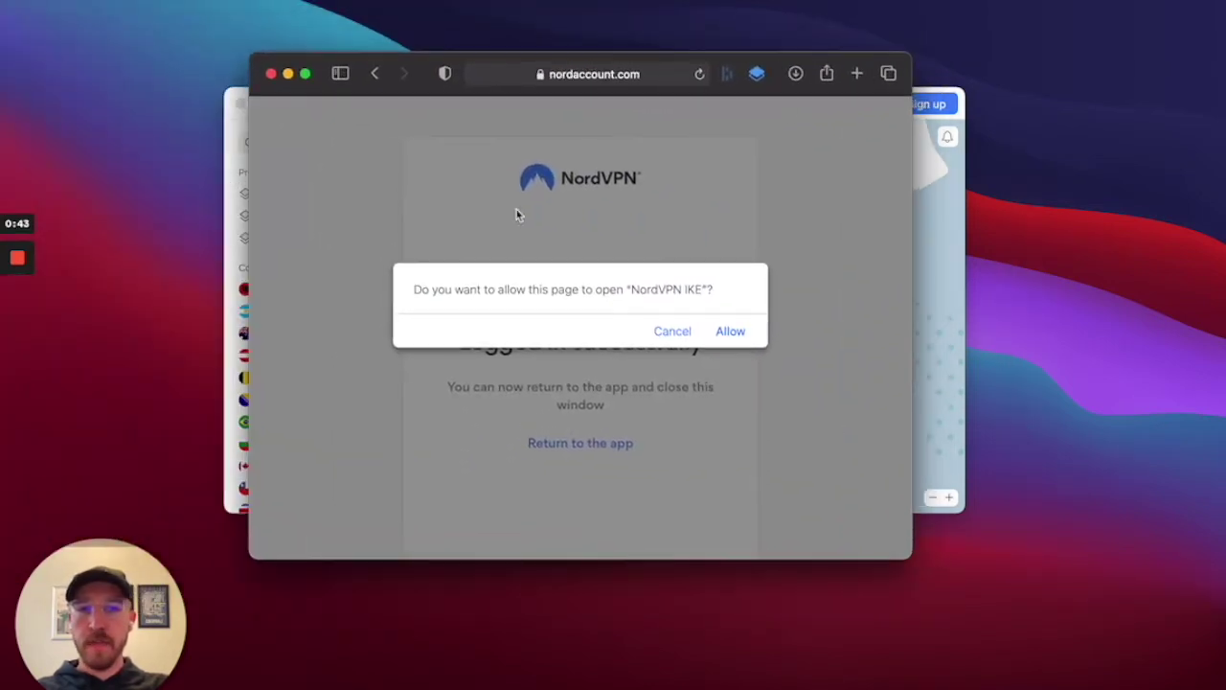
{"action": "left_click", "coordinate": [733, 334]}
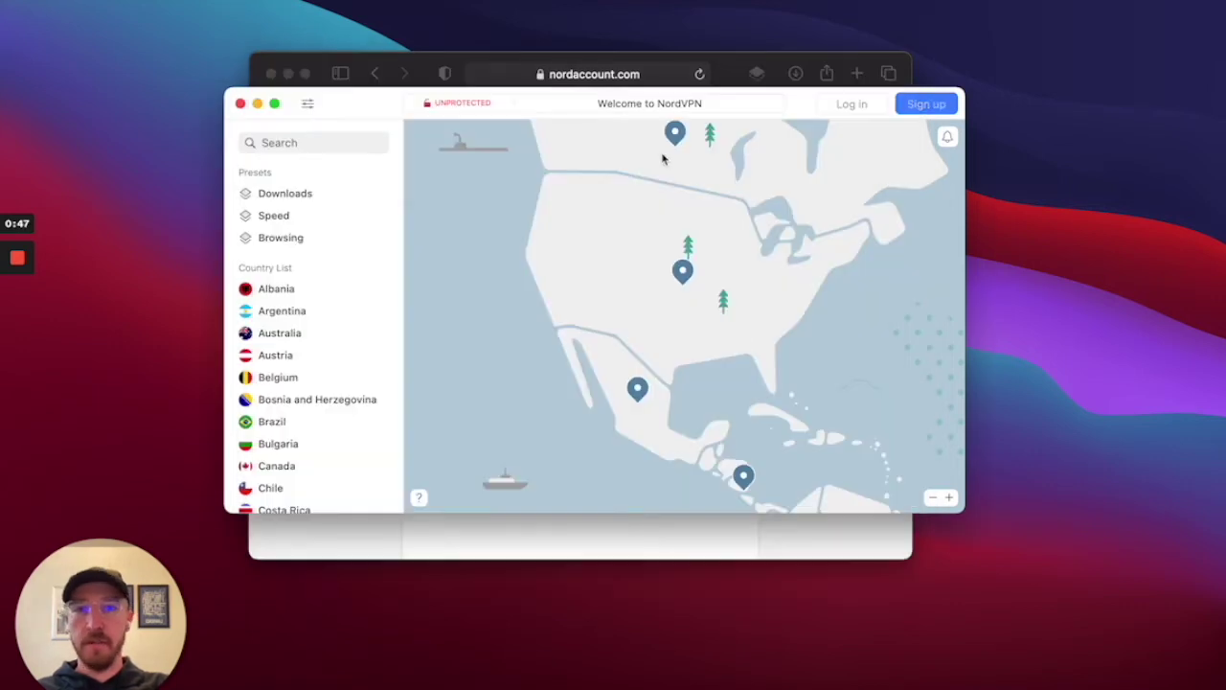
{"action": "left_click", "coordinate": [271, 74]}
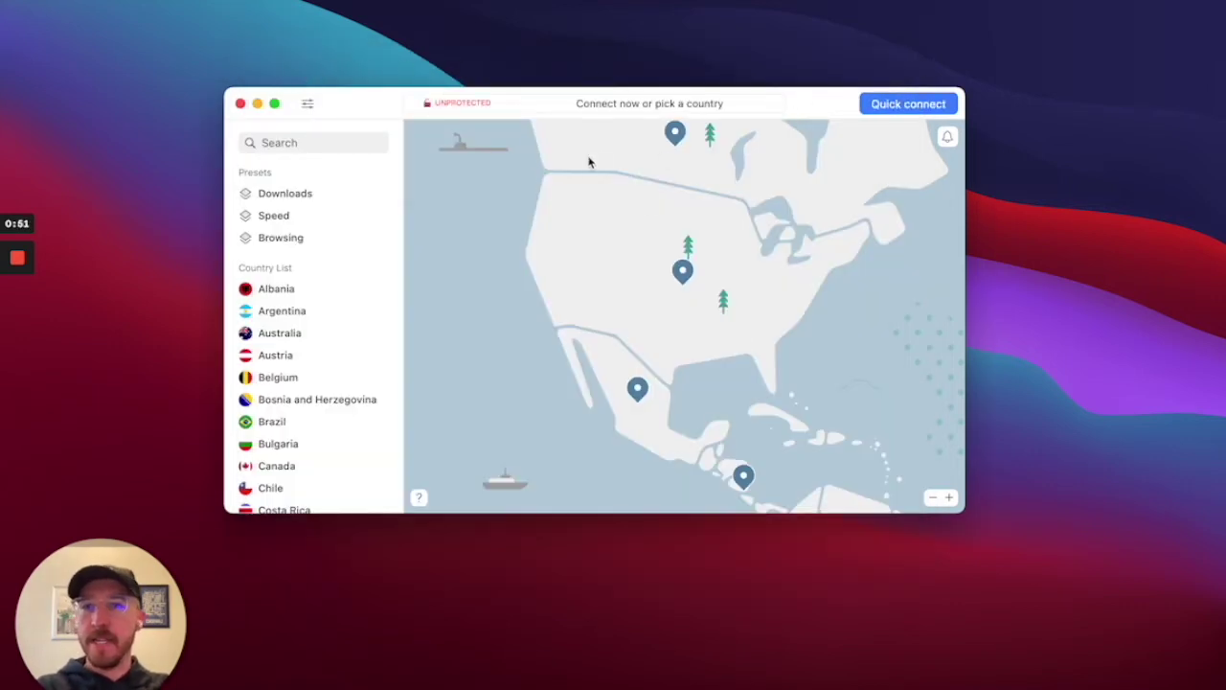
- Enlarge the NordVPN window and start a connection to the United States from the map, acknowledging the Keychain notice
{"action": "left_click_drag", "start_coordinate": [810, 114], "coordinate": [778, 91]}
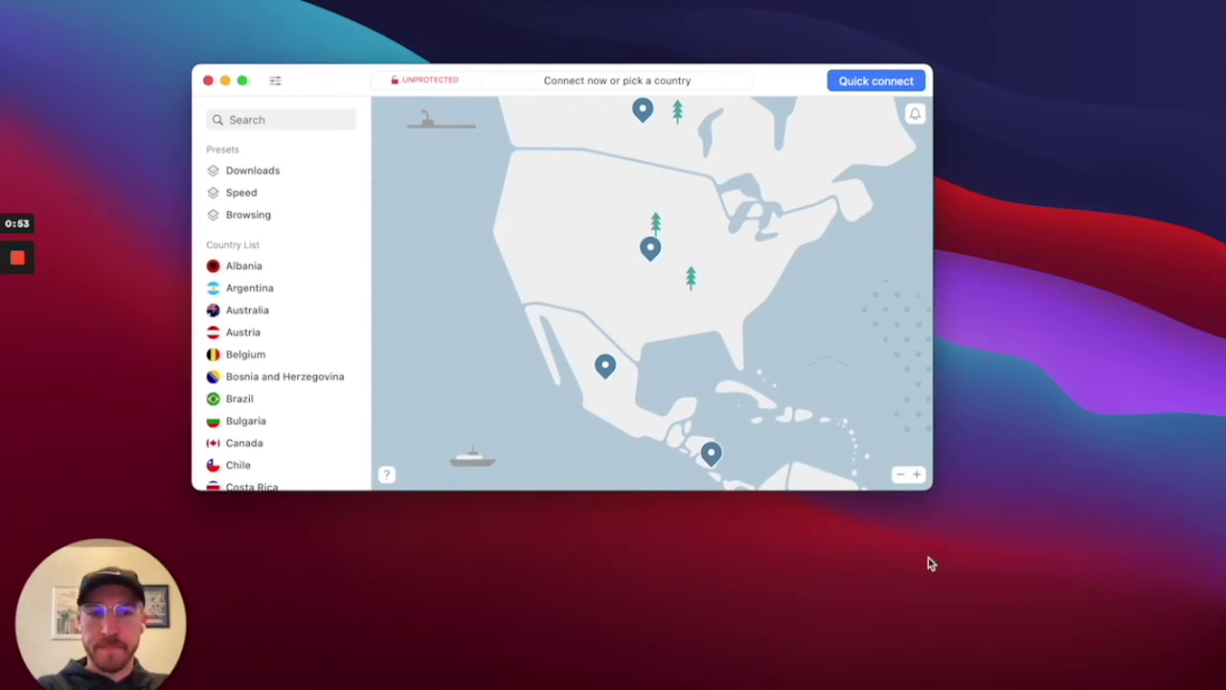
{"action": "left_click_drag", "start_coordinate": [930, 490], "coordinate": [1095, 649]}
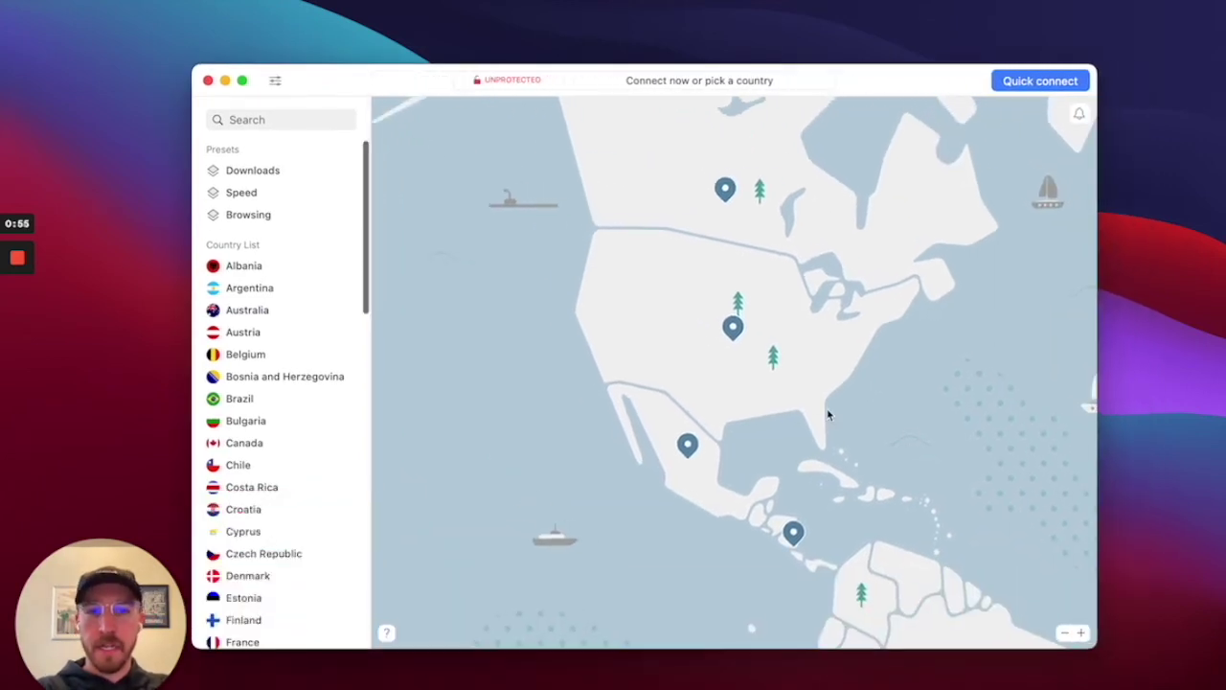
{"action": "scroll", "coordinate": [829, 414], "scroll_direction": "down", "scroll_amount": 5}
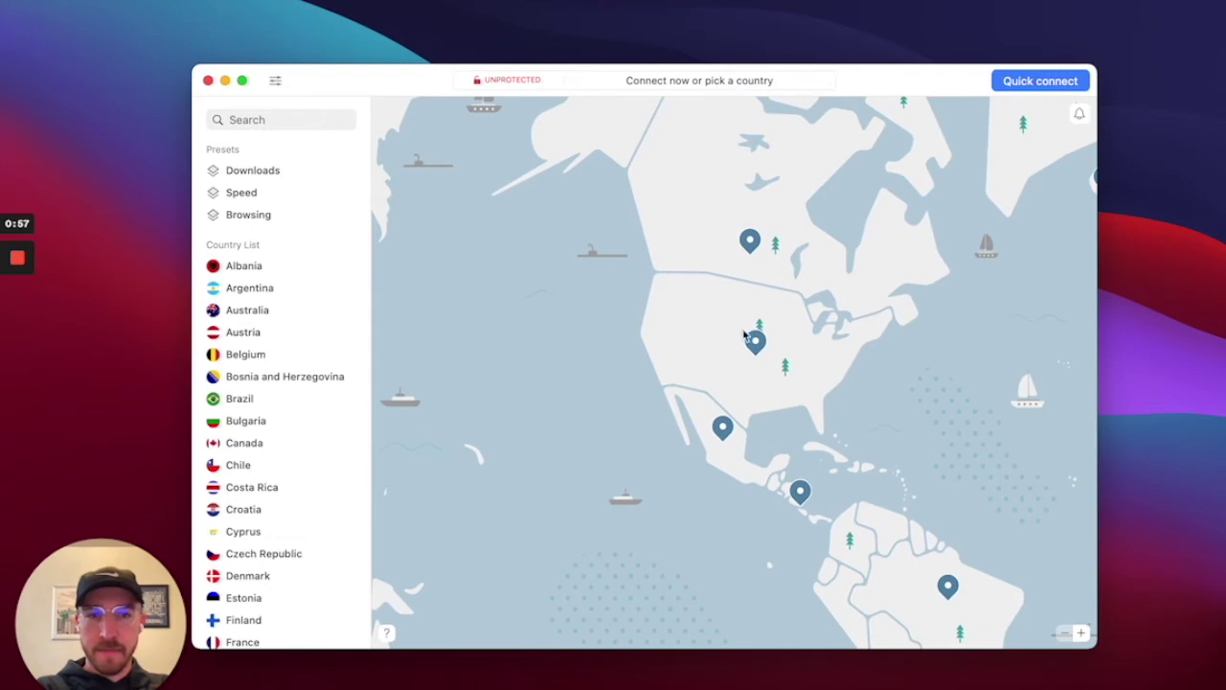
{"action": "left_click", "coordinate": [756, 340]}
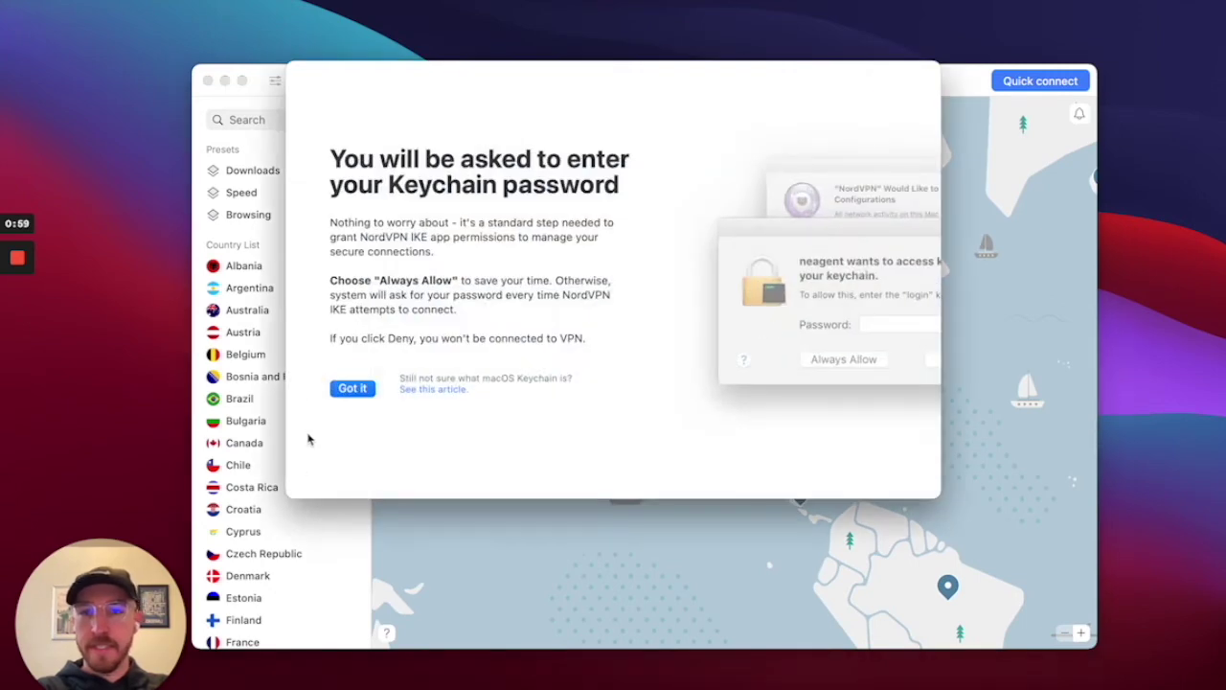
{"action": "left_click", "coordinate": [353, 391]}
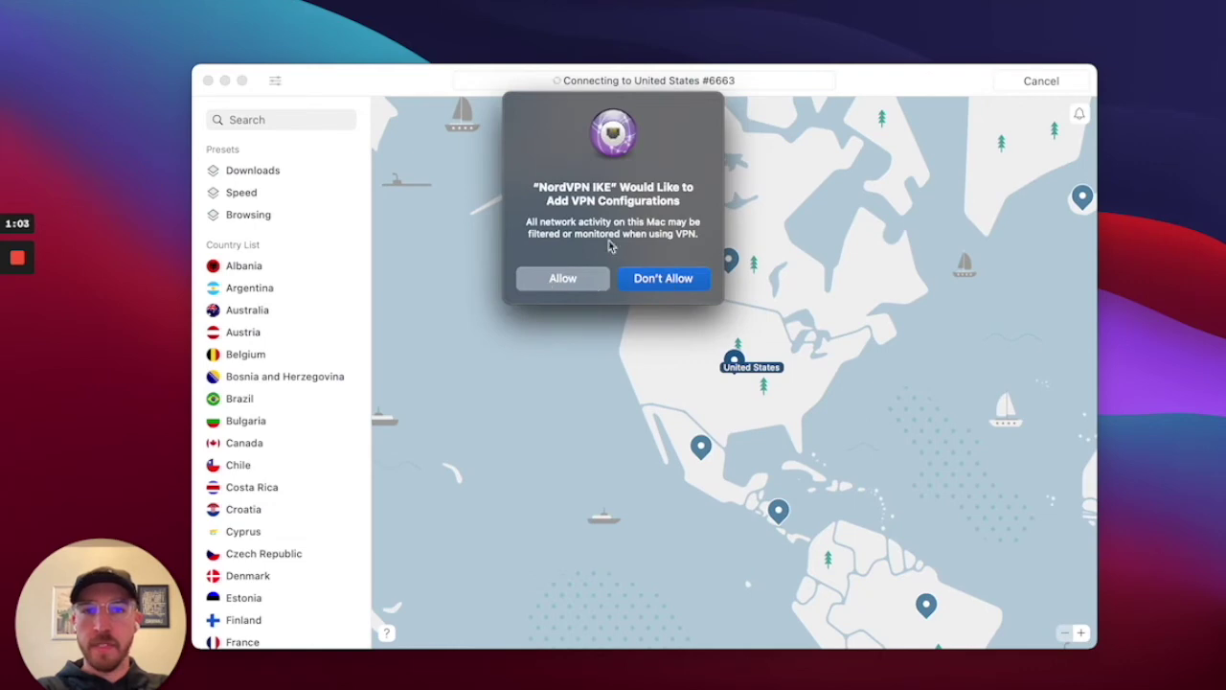
{"action": "left_click_drag", "start_coordinate": [533, 187], "coordinate": [688, 212]}
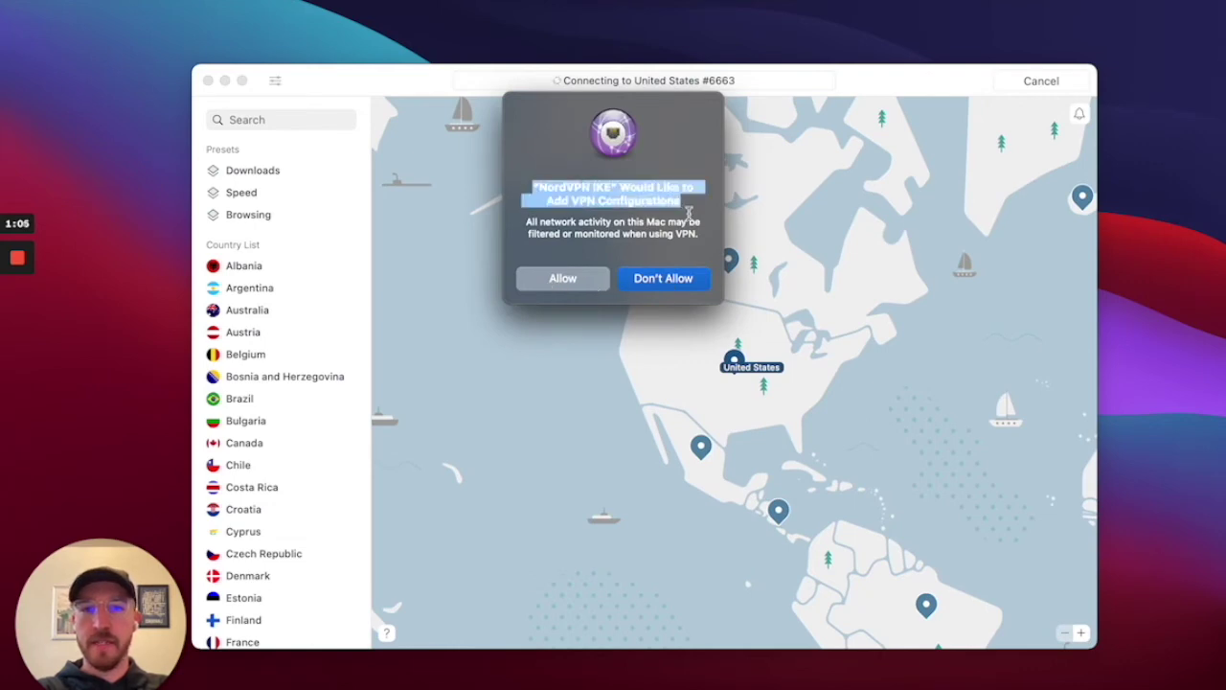
{"action": "left_click", "coordinate": [597, 214]}
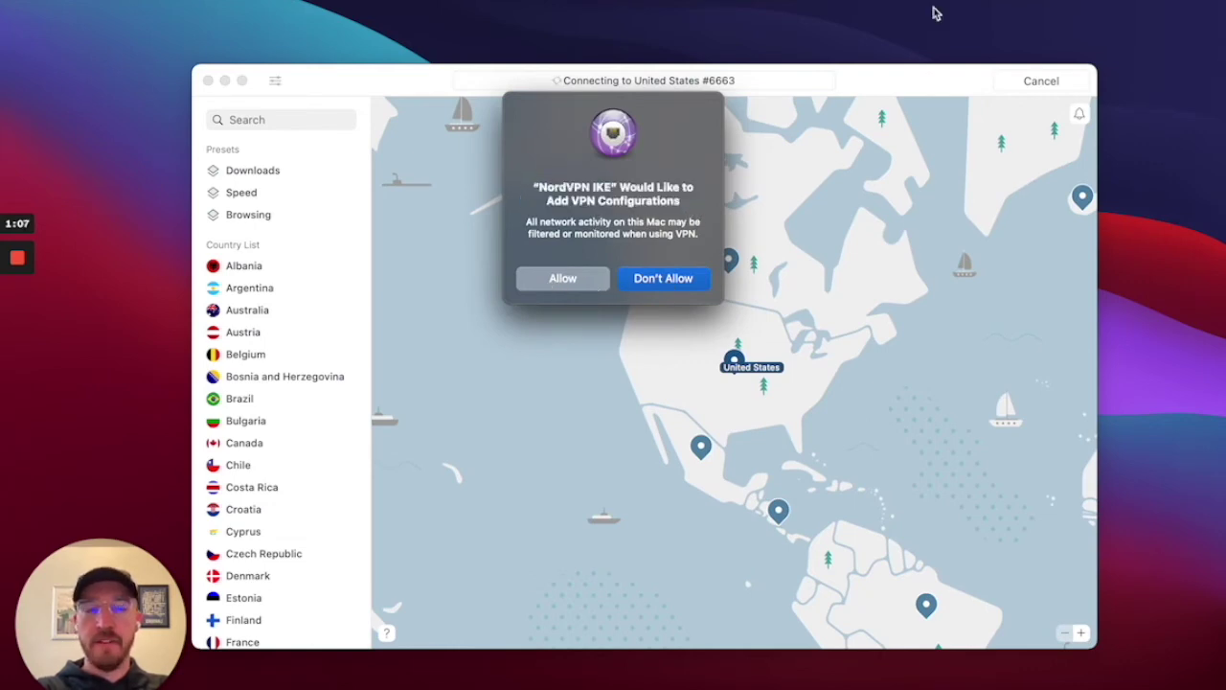
{"action": "left_click", "coordinate": [840, 1]}
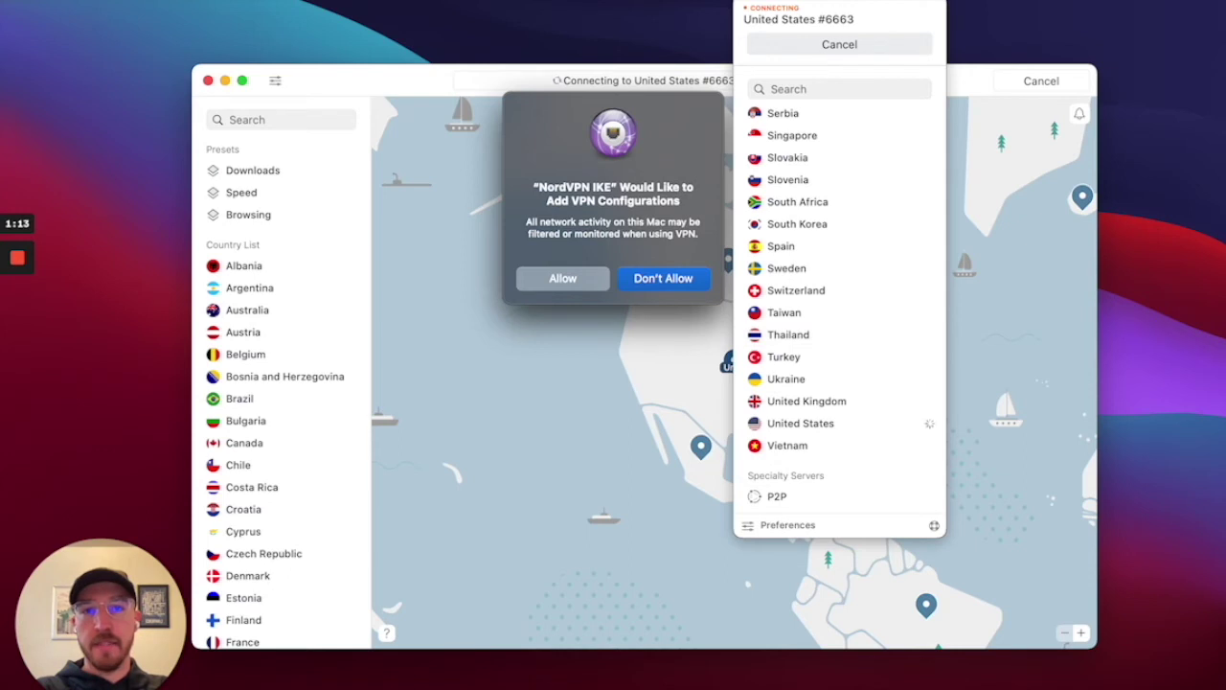
{"action": "left_click", "coordinate": [840, 1]}
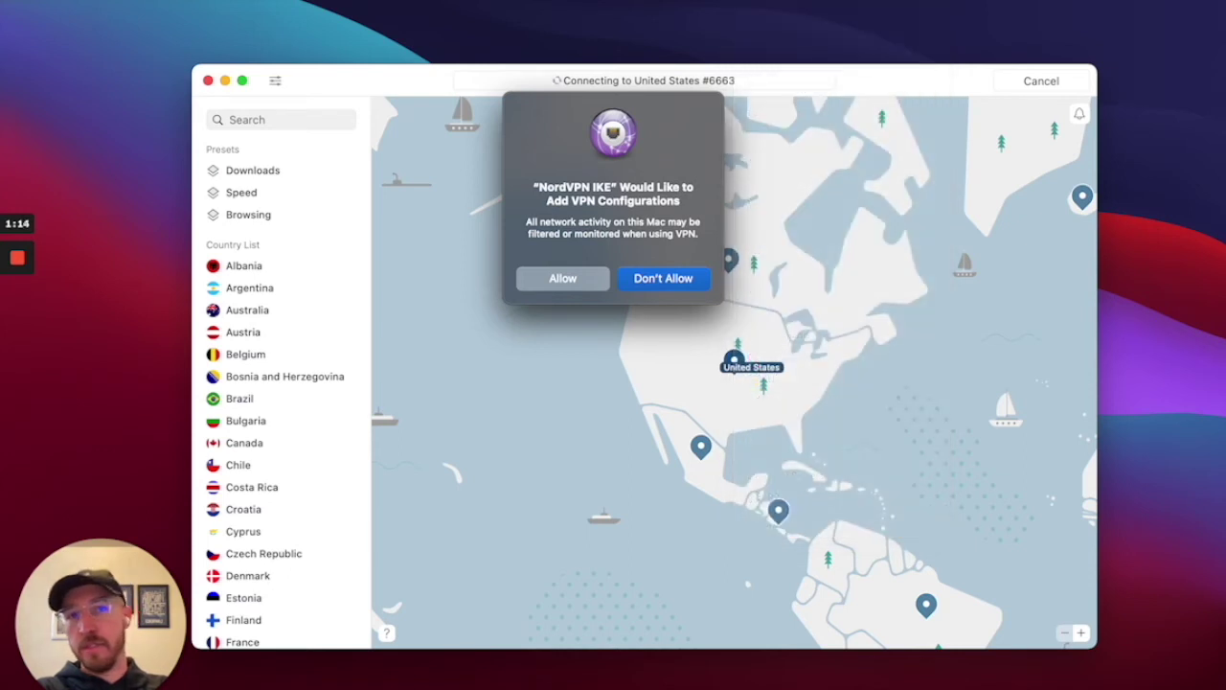
- Allow NordVPN IKE to add VPN configurations, and enter the login keychain password to always allow NordLynx access
{"action": "left_click", "coordinate": [565, 286]}
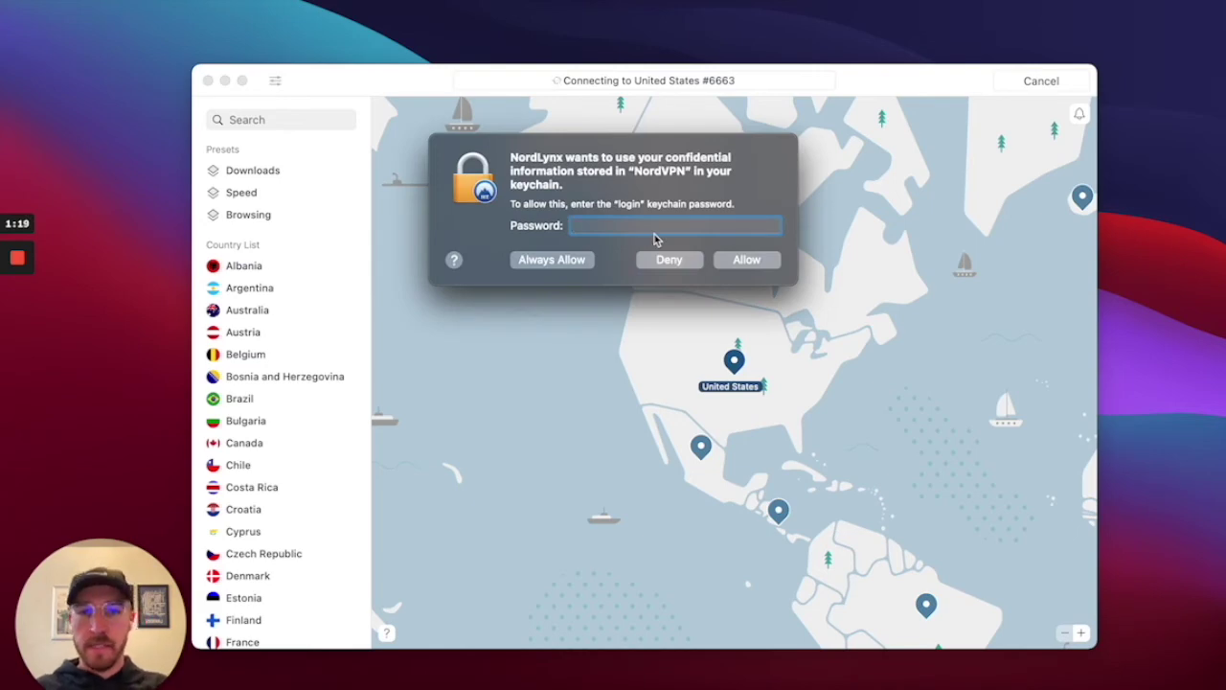
{"action": "type", "text": "••••••••"}
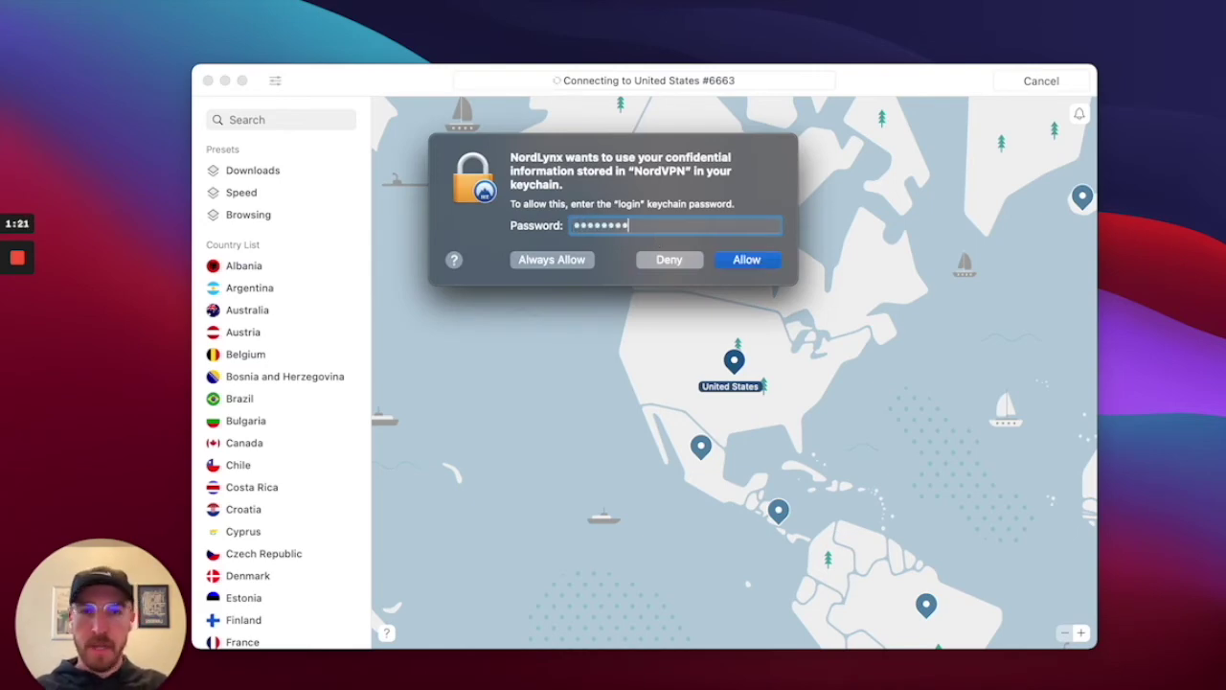
{"action": "left_click", "coordinate": [549, 260]}
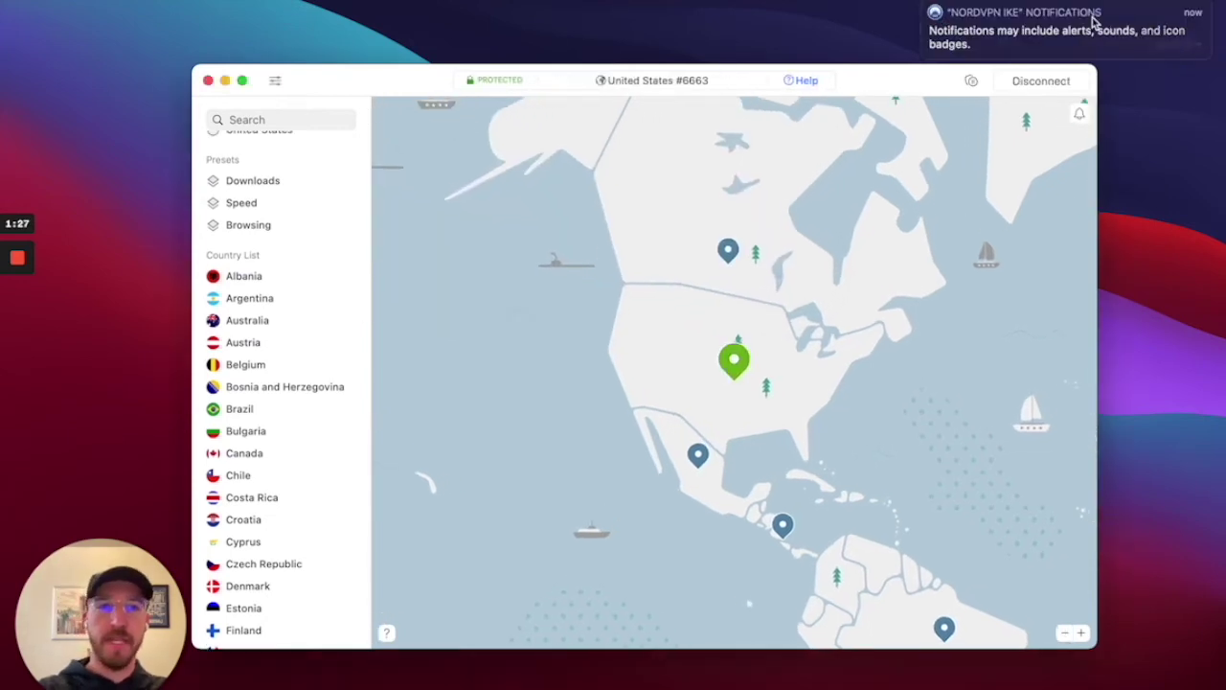
{"action": "left_click", "coordinate": [928, 7]}
- Look through NordVPN's country list and its compact pop-up view, and close the main NordVPN window
{"action": "scroll", "coordinate": [256, 522], "scroll_direction": "down", "scroll_amount": 10}
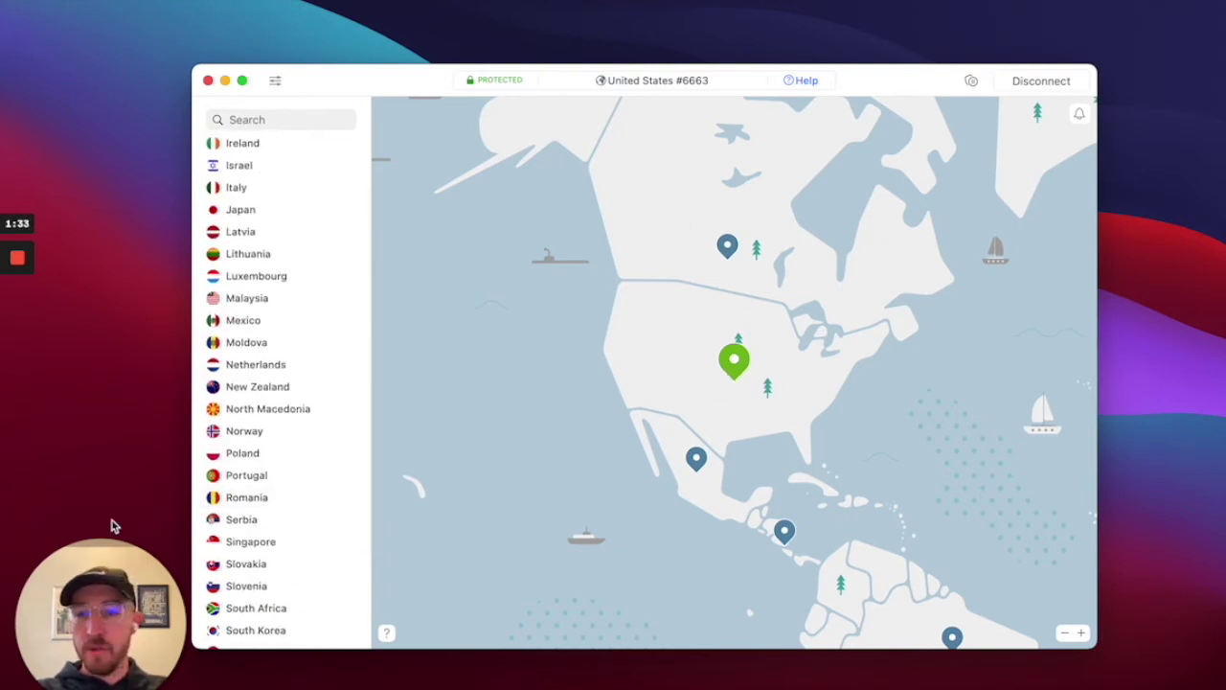
{"action": "scroll", "coordinate": [201, 498], "scroll_direction": "down", "scroll_amount": 6}
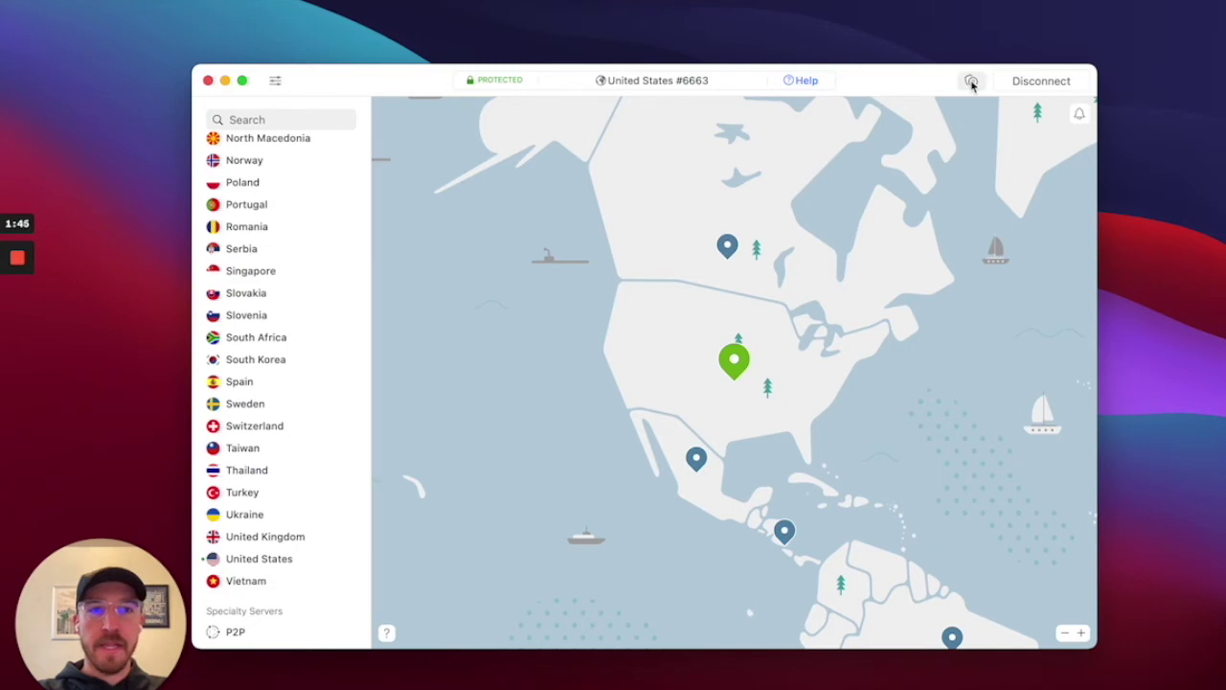
{"action": "left_click", "coordinate": [840, 1]}
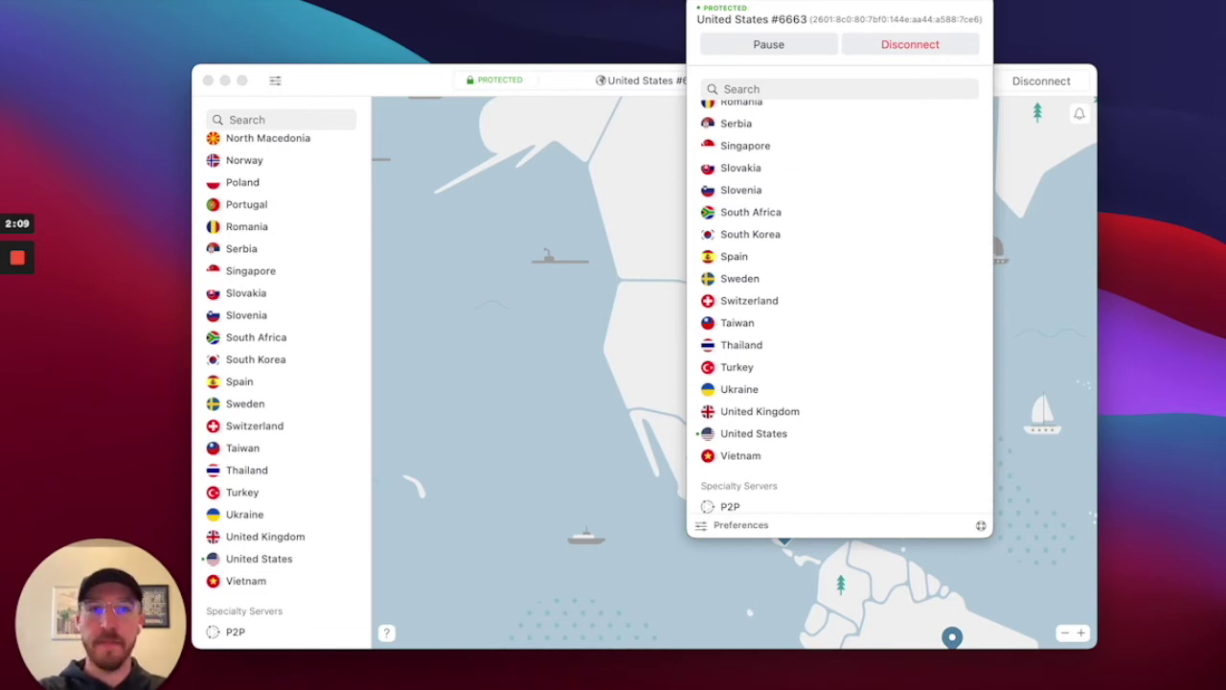
{"action": "left_click", "coordinate": [406, 467]}
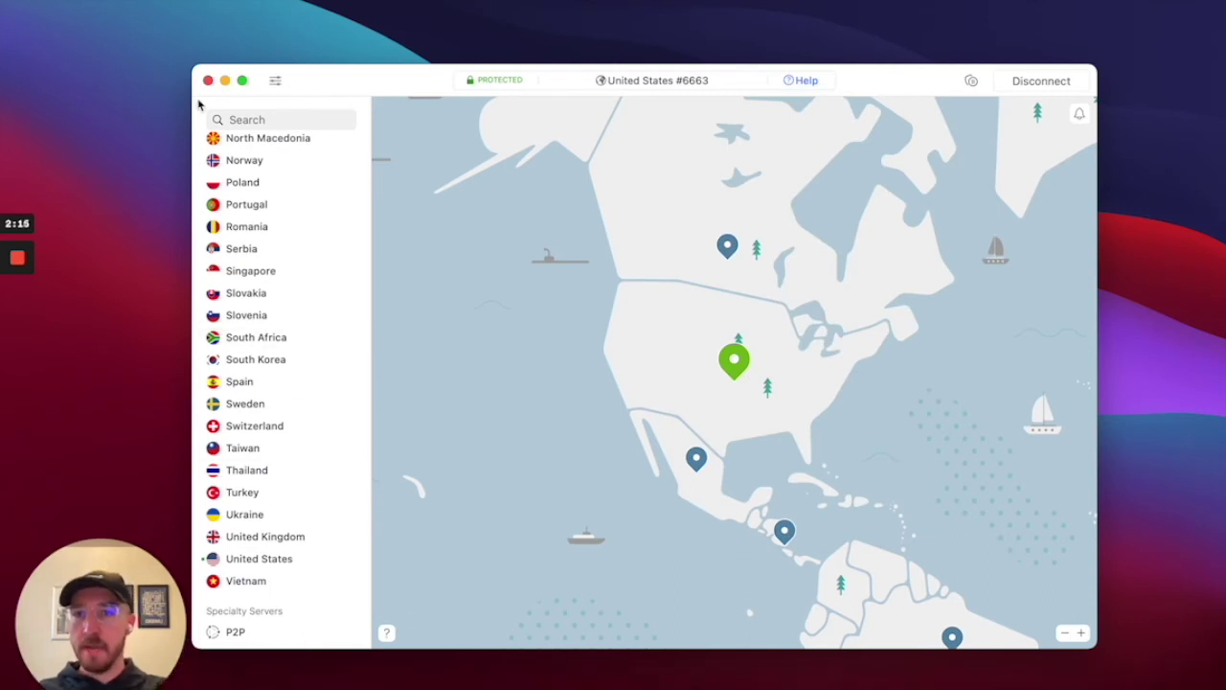
{"action": "left_click", "coordinate": [208, 80]}
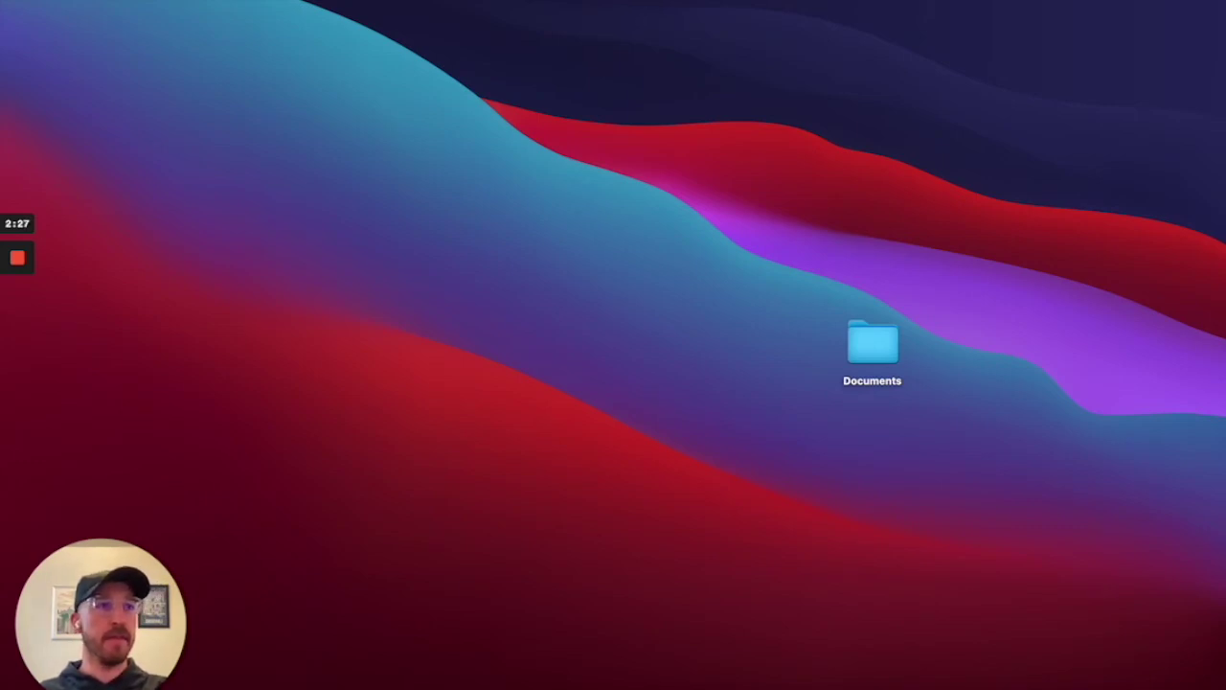
- Switch to Safari, search Google for "what's my ip", and open the whatismyipaddress.com result
{"action": "mouse_move", "coordinate": [1225, 144]}
{"action": "left_mouse_down"}
{"action": "mouse_move", "coordinate": [665, 32]}
{"action": "mouse_move", "coordinate": [961, 107]}
{"action": "mouse_move", "coordinate": [1225, 143]}
{"action": "left_mouse_up"}
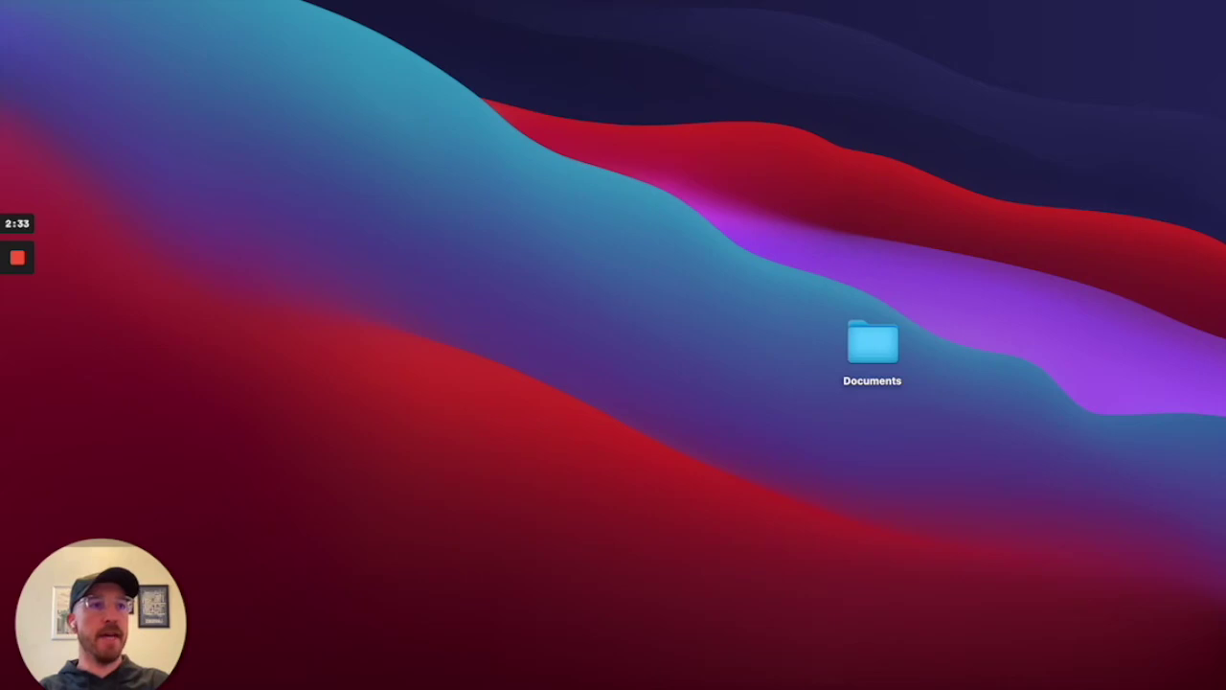
{"action": "left_click_drag", "start_coordinate": [1225, 144], "coordinate": [755, 0]}
{"action": "double_click", "coordinate": [755, 5]}
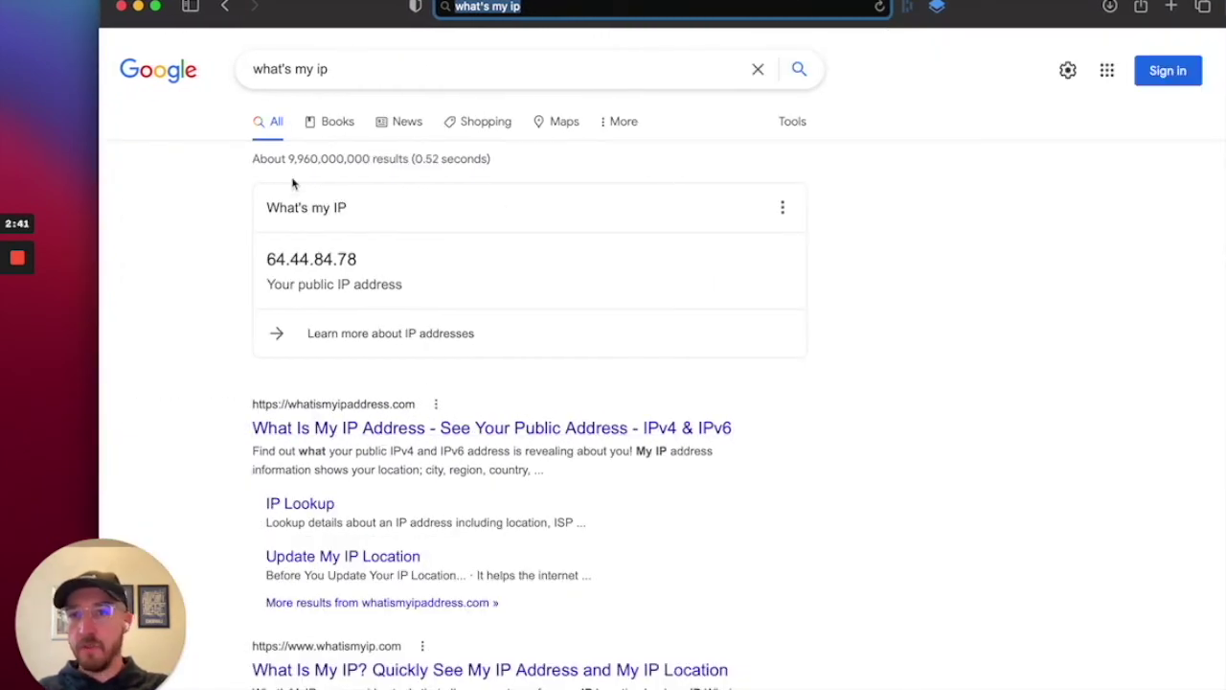
{"action": "left_click", "coordinate": [364, 438]}
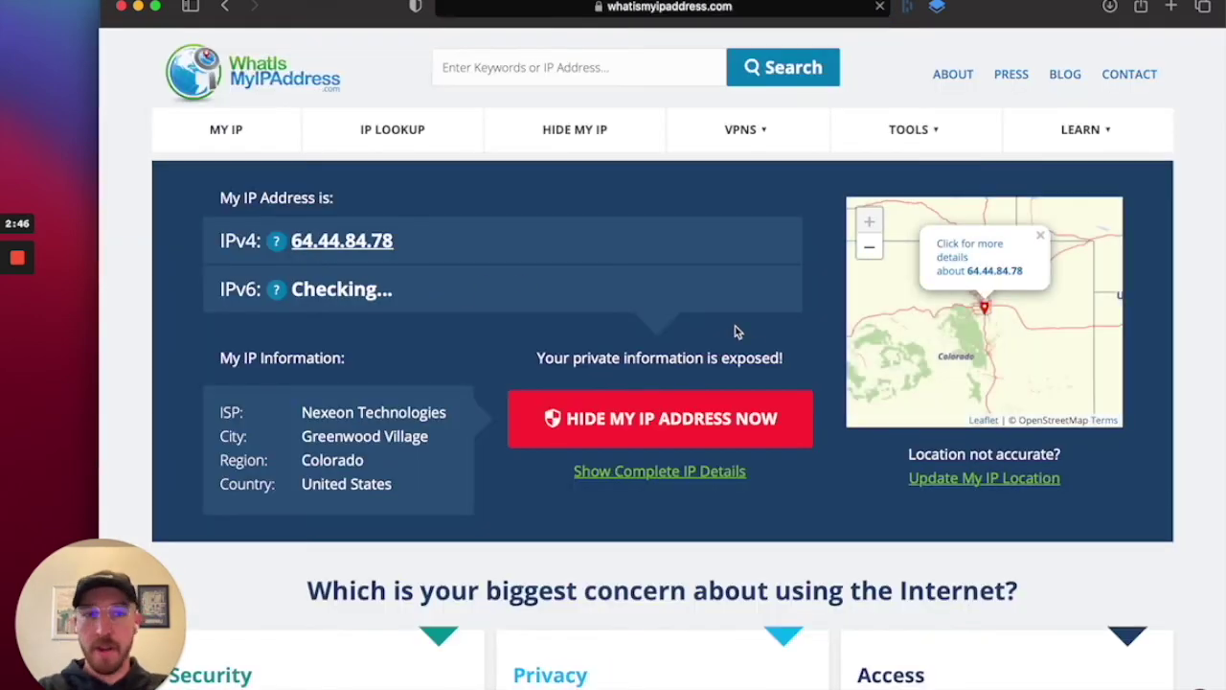
- Dismiss the callout on the IP location map, and zoom the map out and back in to examine the detected location
{"action": "left_click", "coordinate": [1040, 235]}
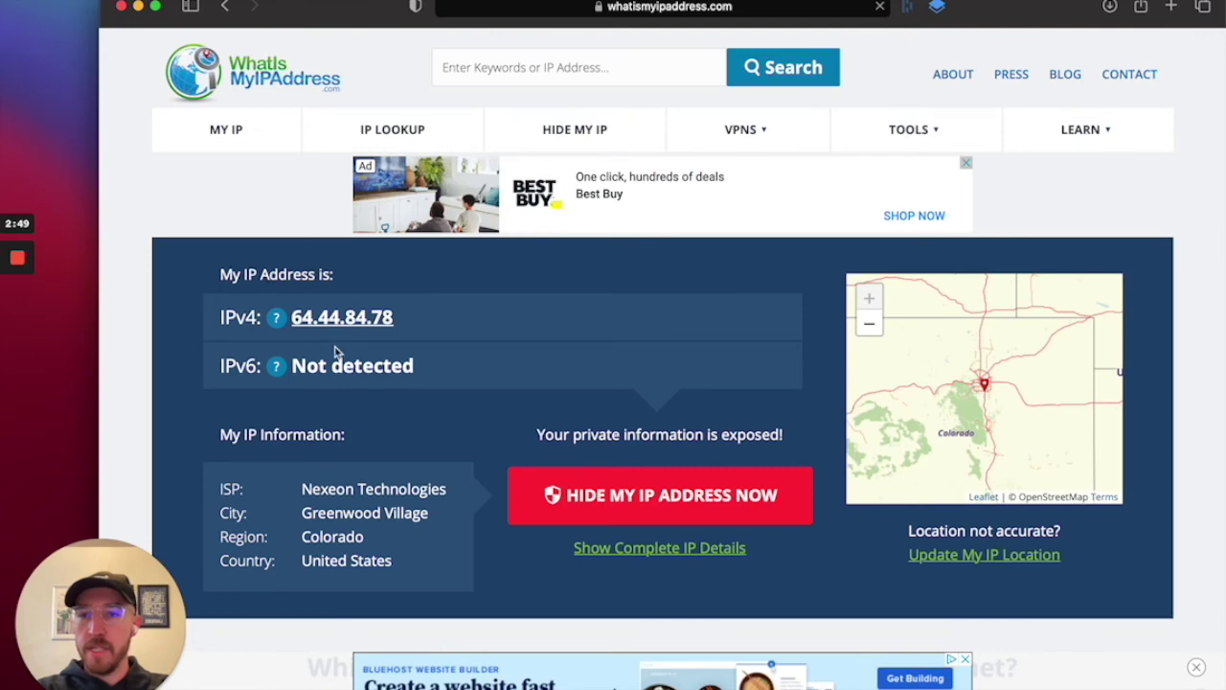
{"action": "left_click", "coordinate": [872, 327]}
{"action": "left_click", "coordinate": [873, 326]}
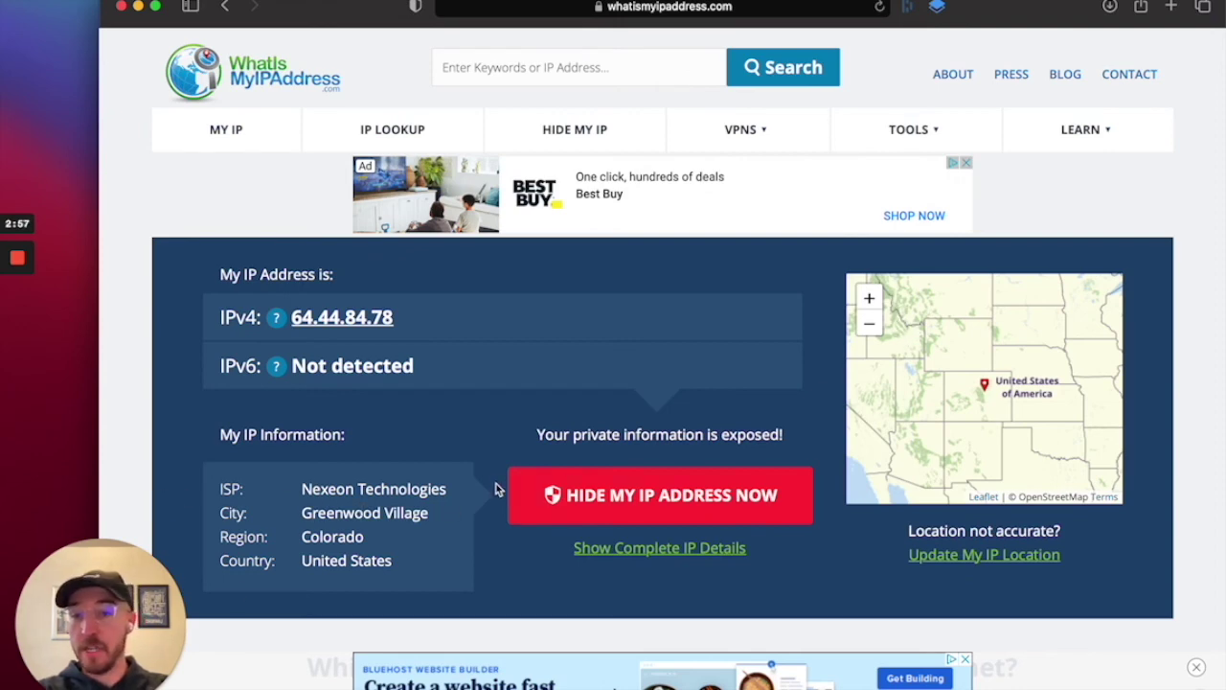
{"action": "left_click", "coordinate": [869, 298]}
{"action": "left_click", "coordinate": [869, 297]}
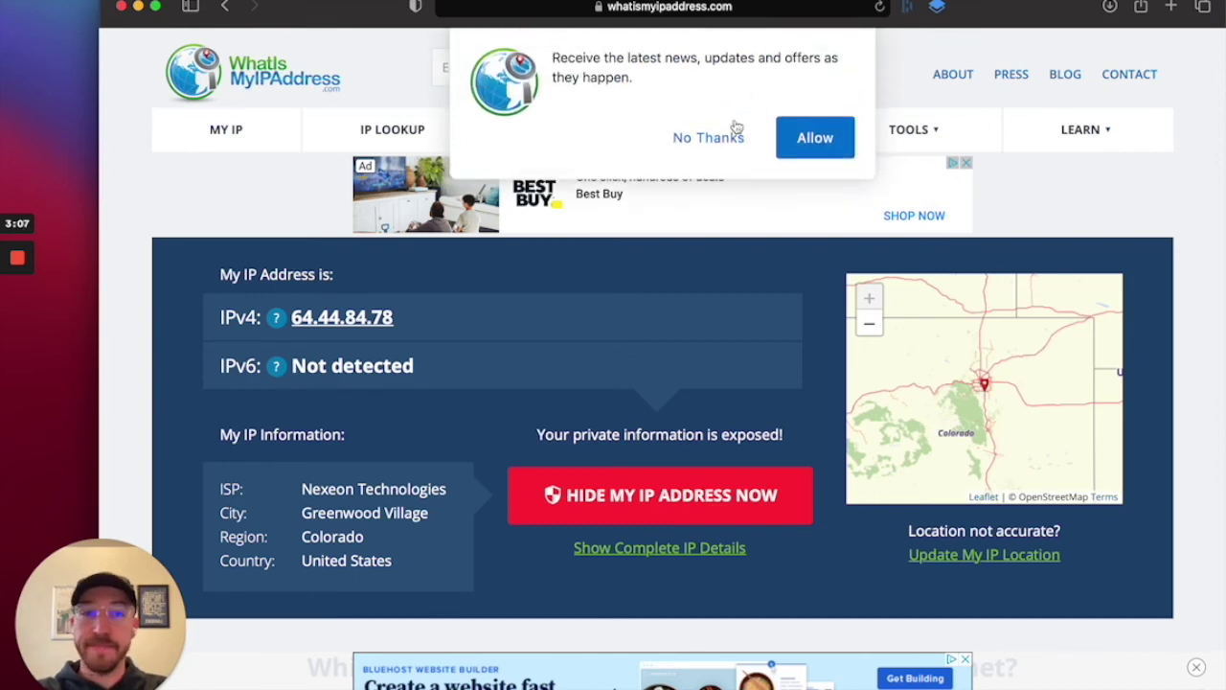
- Decline the site's offer of news and updates, look over the rest of the page, and close the browser window
{"action": "left_click", "coordinate": [709, 116]}
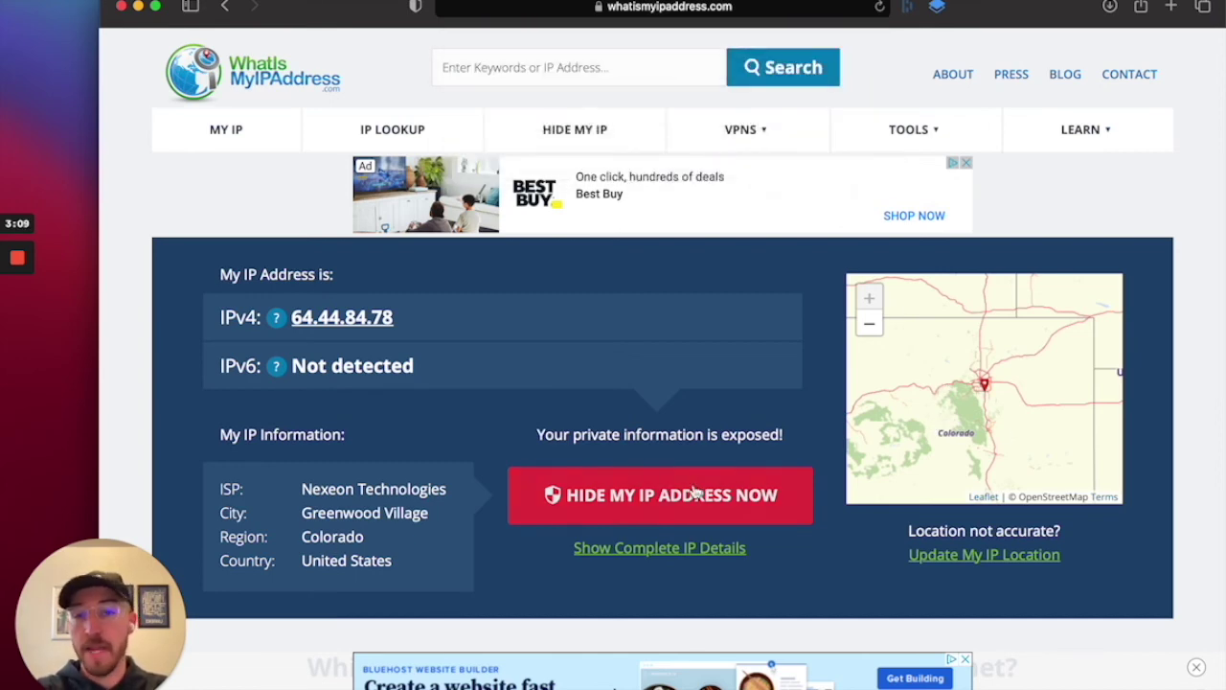
{"action": "scroll", "coordinate": [718, 640], "scroll_direction": "down", "scroll_amount": 5}
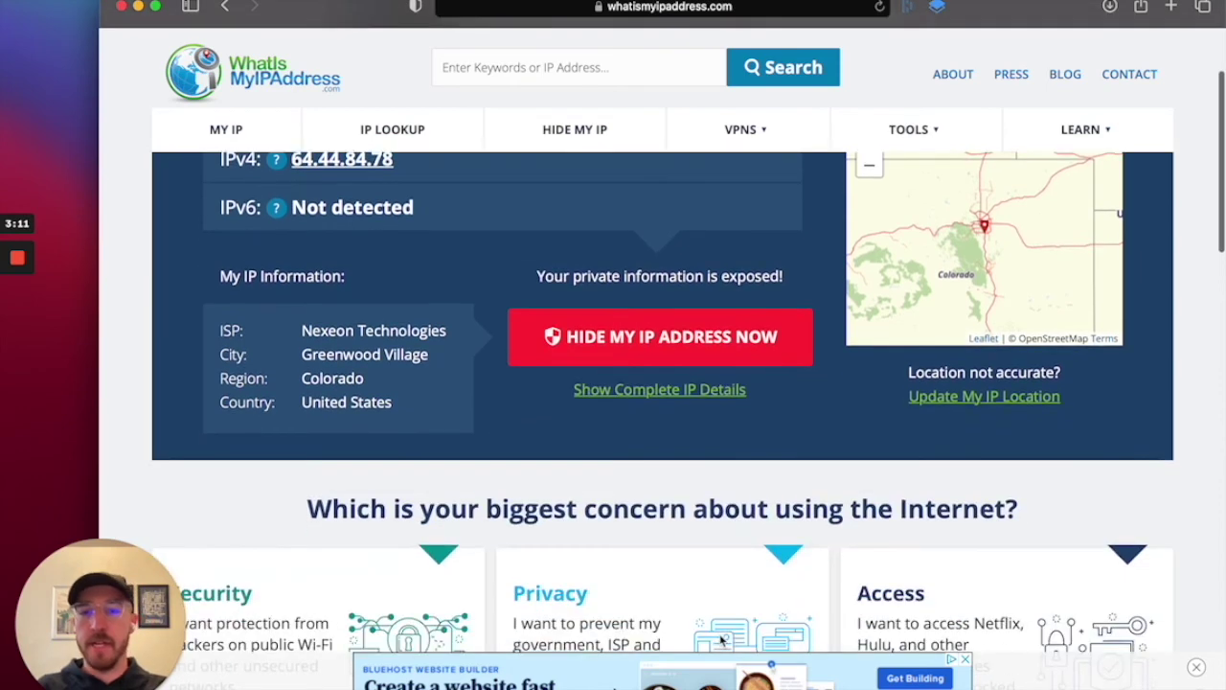
{"action": "scroll", "coordinate": [711, 630], "scroll_direction": "up", "scroll_amount": 5}
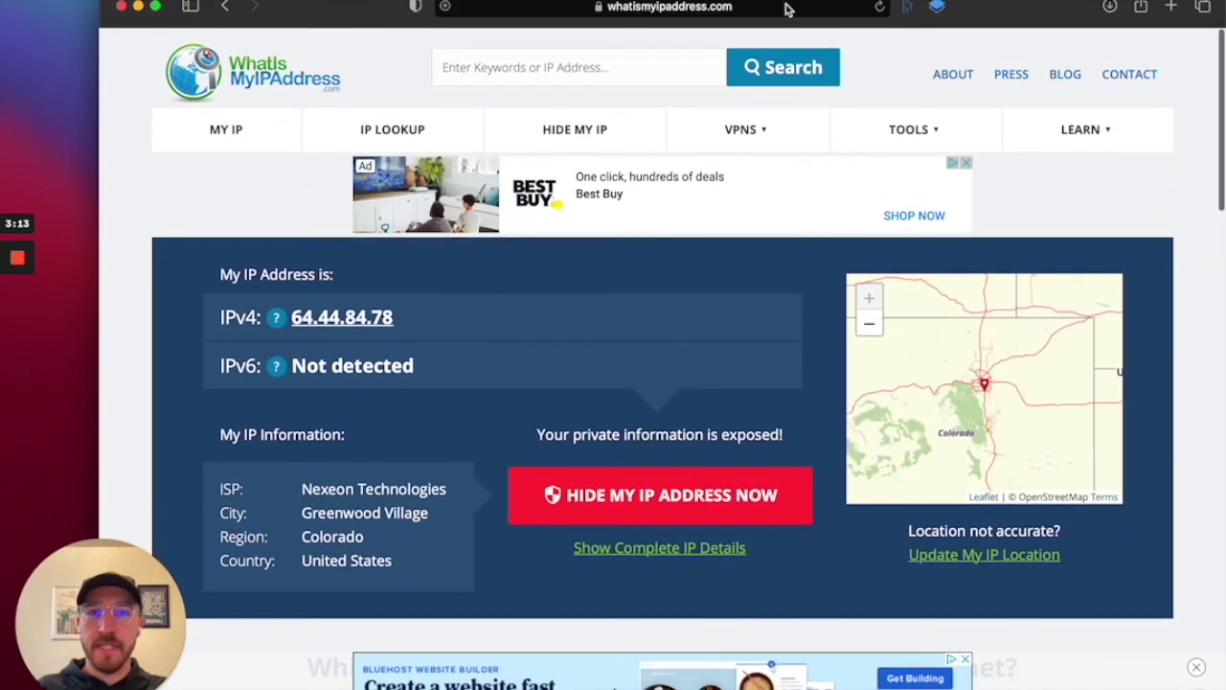
{"action": "left_click", "coordinate": [788, 6]}
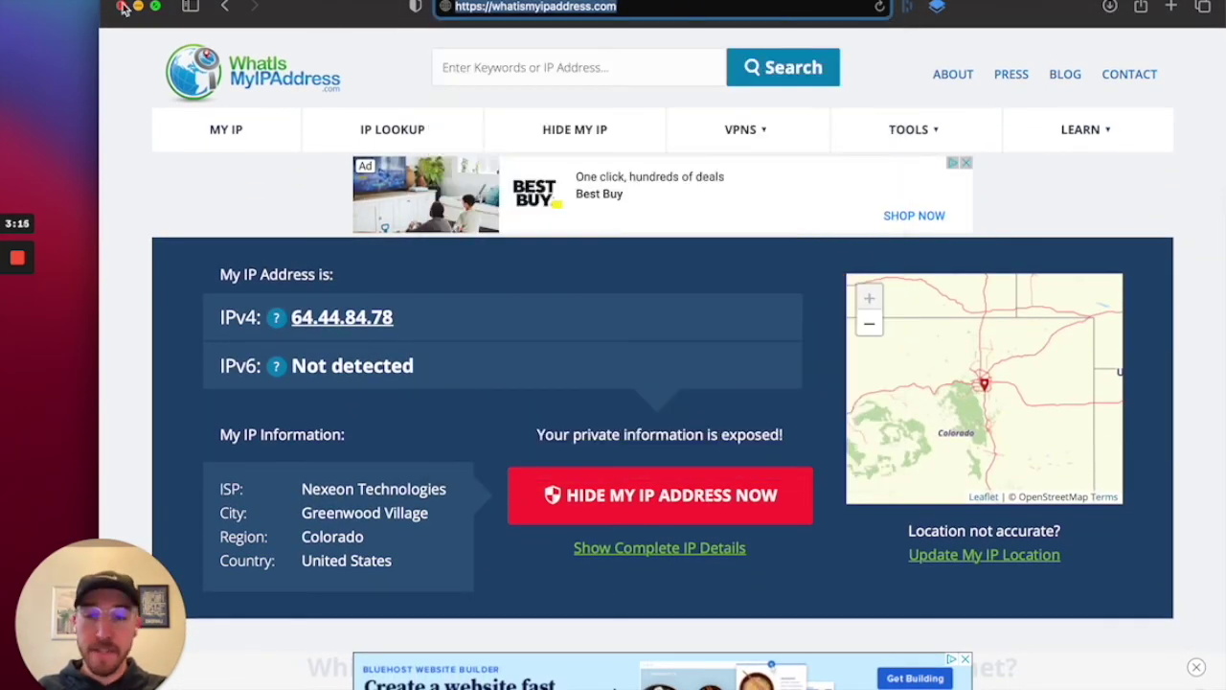
{"action": "left_click", "coordinate": [122, 7]}
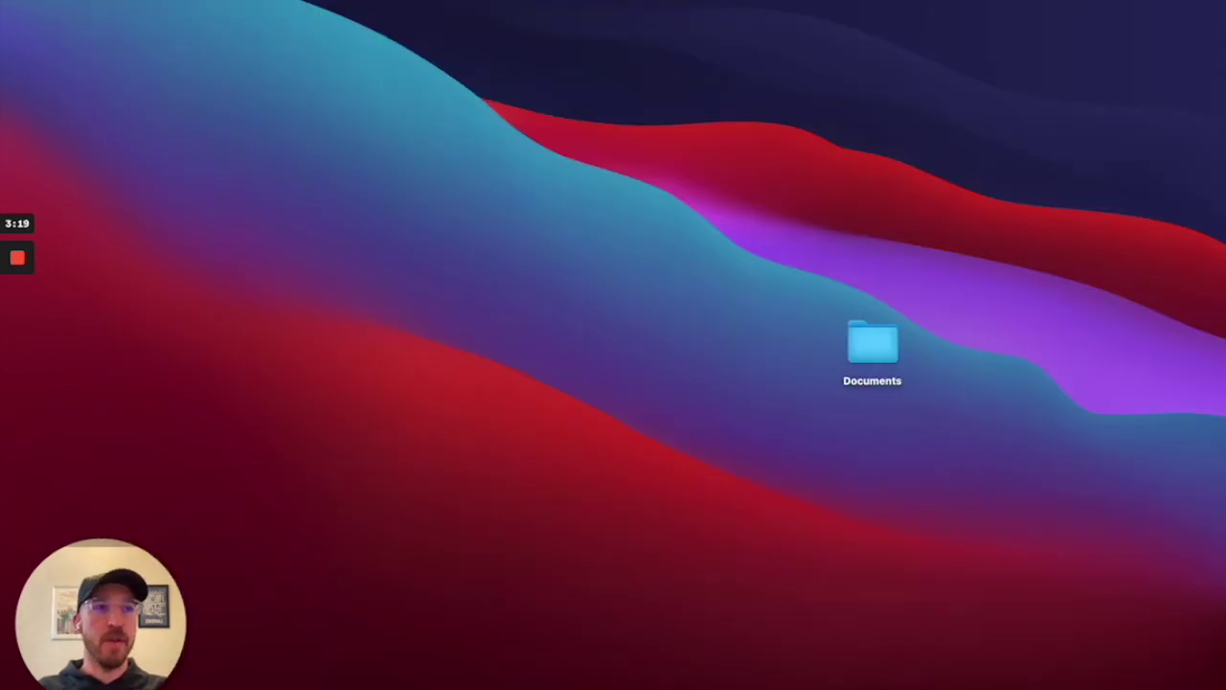
- Reopen NordVPN's compact pop-up view, look through its presets and country list, and disconnect from the United States server
{"action": "left_click", "coordinate": [896, 5]}
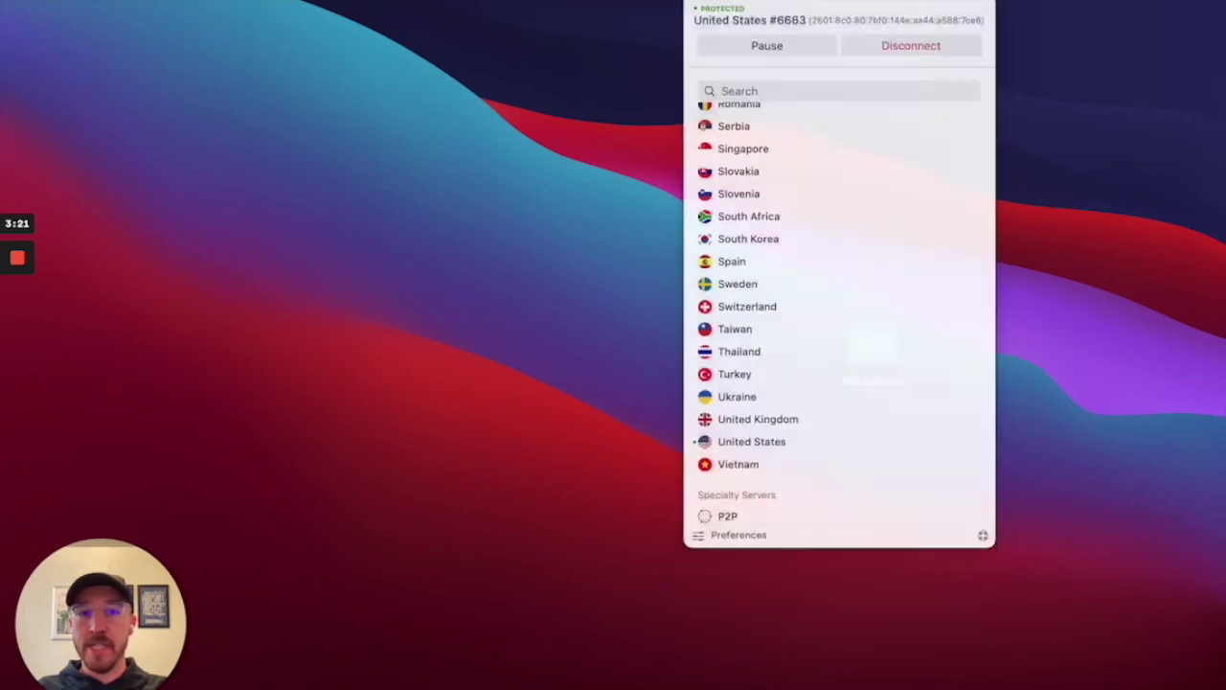
{"action": "scroll", "coordinate": [812, 320], "scroll_direction": "down", "scroll_amount": 1}
{"action": "scroll", "coordinate": [811, 320], "scroll_direction": "up", "scroll_amount": 10}
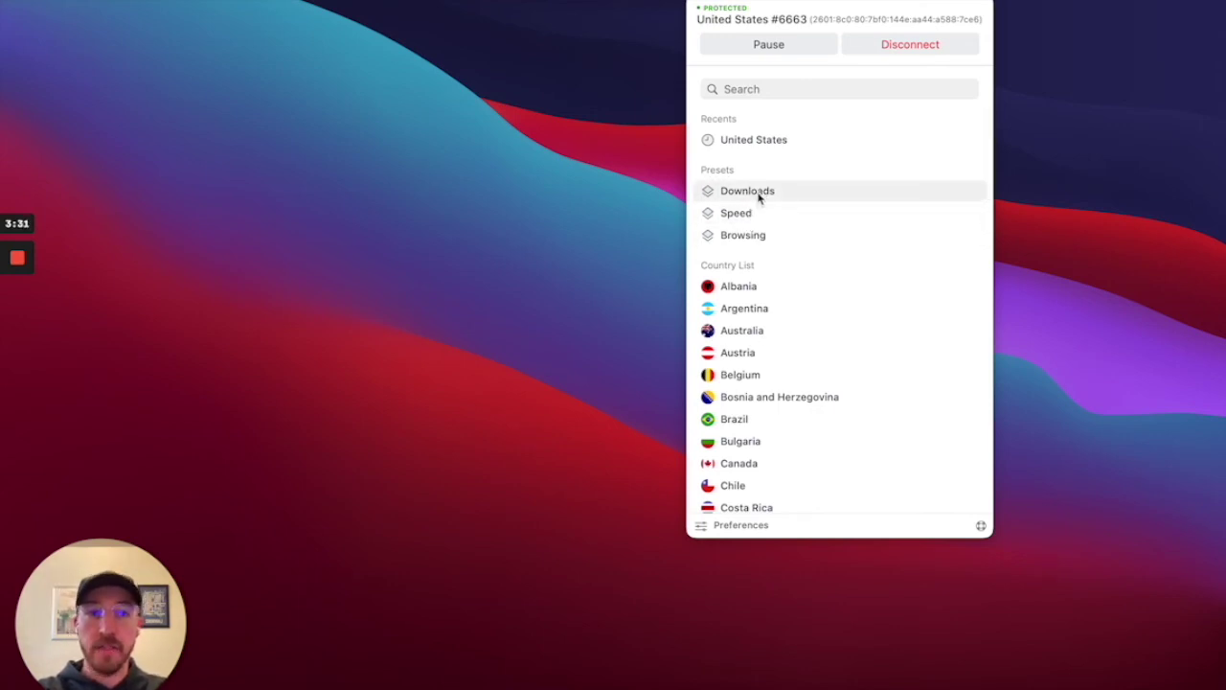
{"action": "scroll", "coordinate": [736, 219], "scroll_direction": "down", "scroll_amount": 1}
{"action": "scroll", "coordinate": [736, 219], "scroll_direction": "up", "scroll_amount": 1}
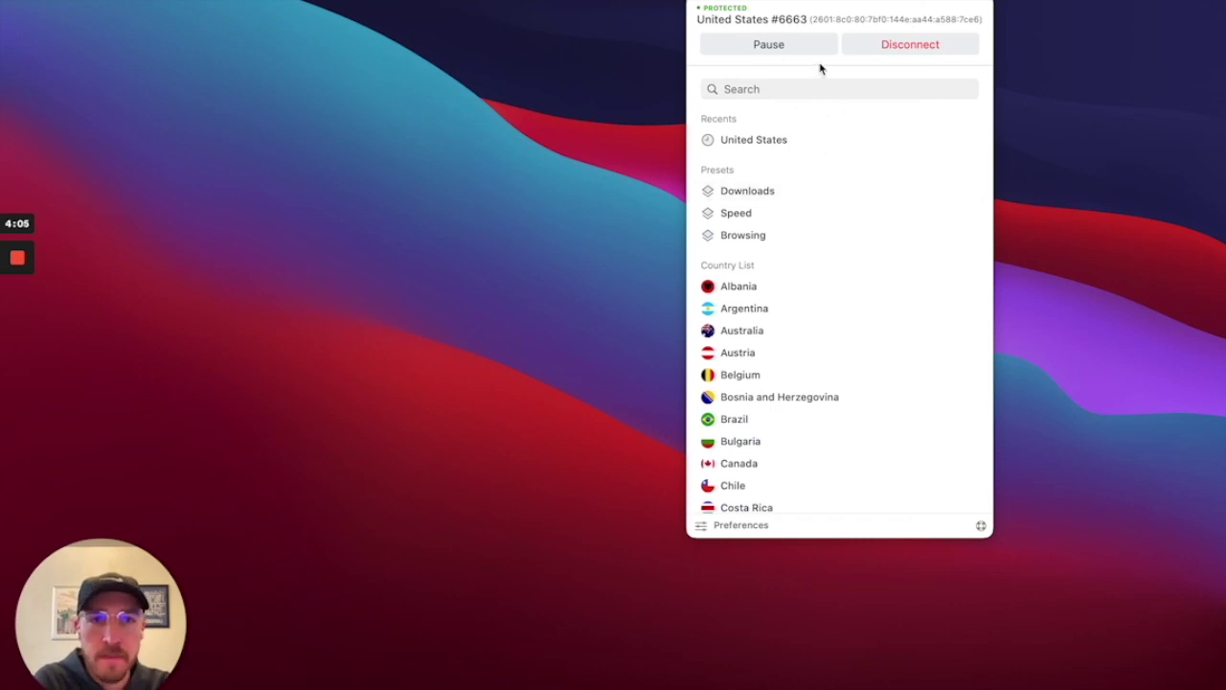
{"action": "left_click", "coordinate": [921, 45]}
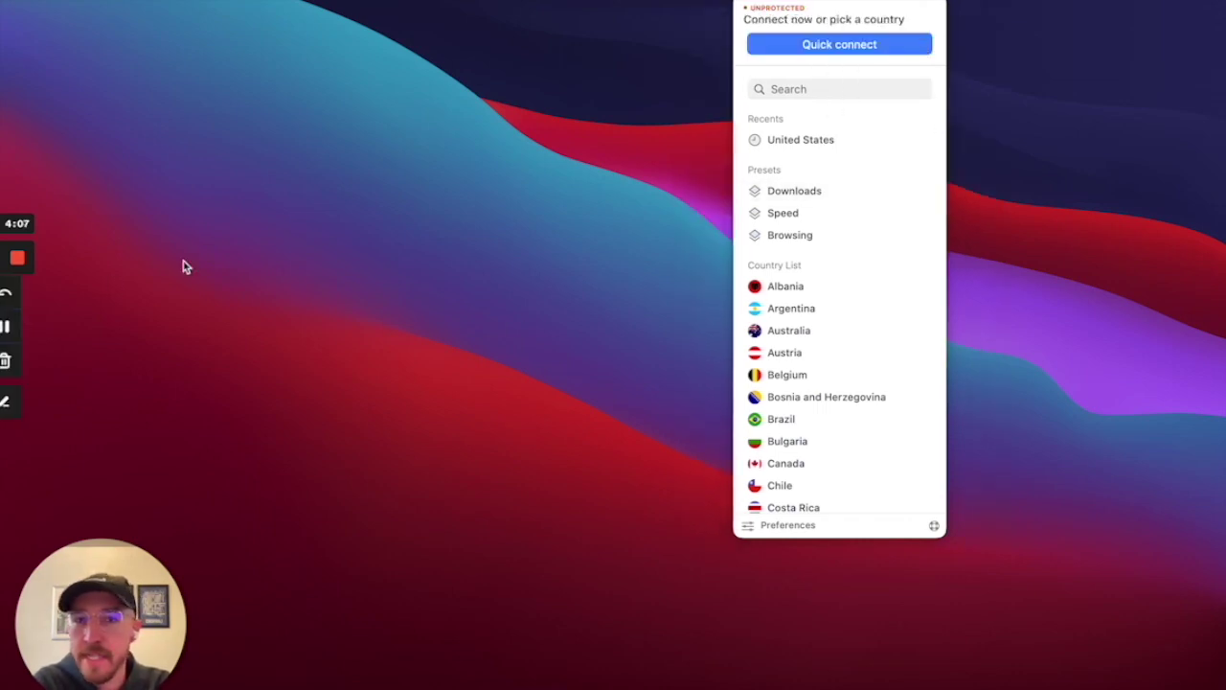